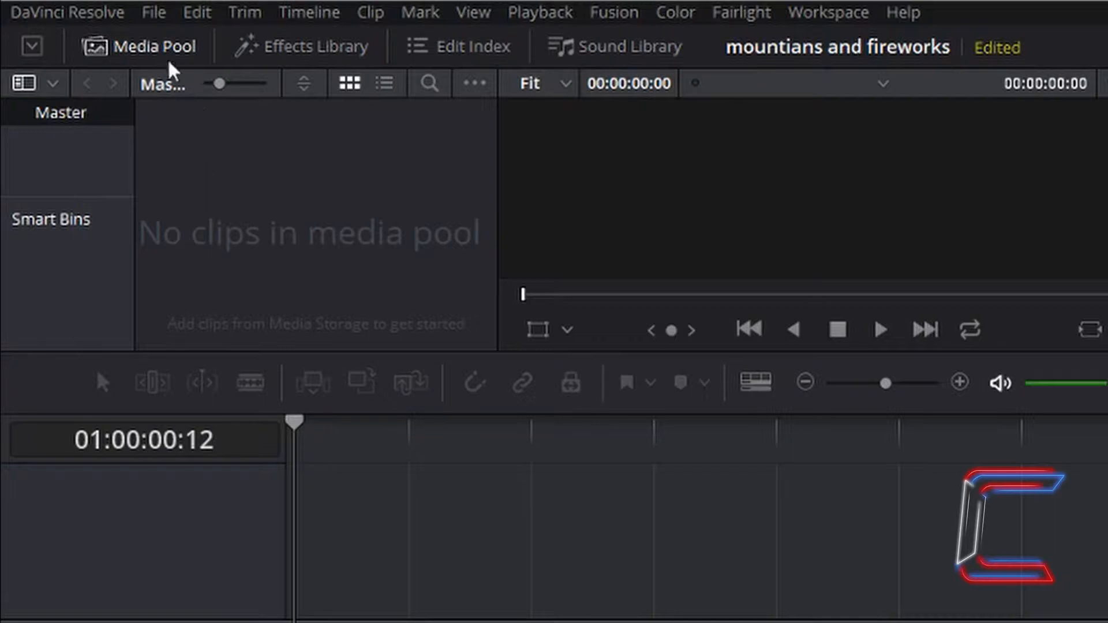
Import the Mountains, Fireworks and Conti Logo WATERMARK files into the media pool.
left_click(152, 12)
mouse_move(222, 239)
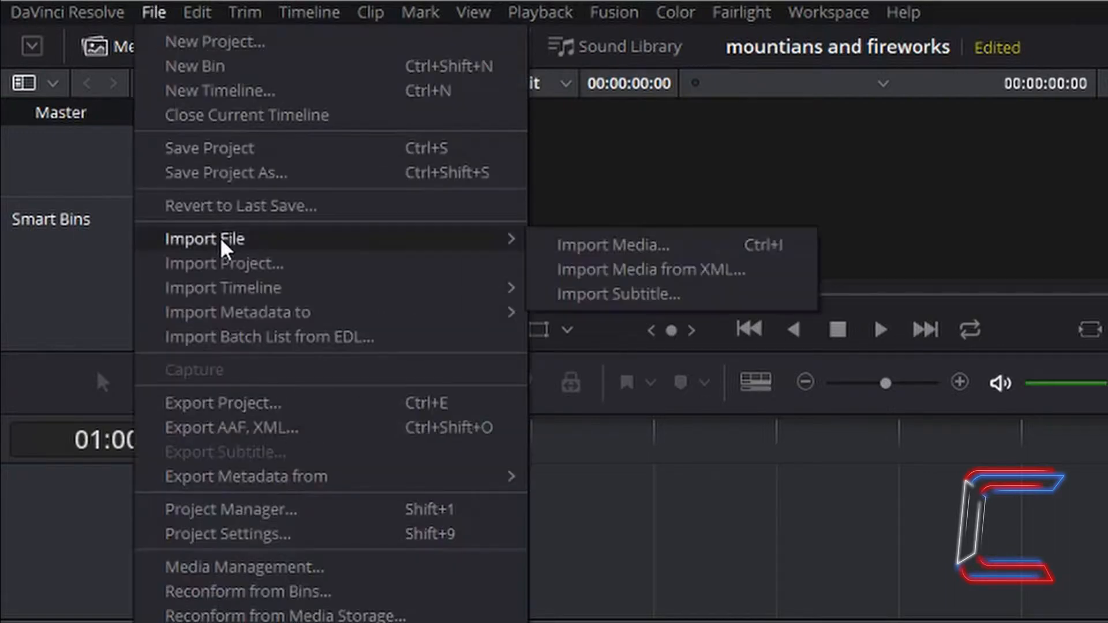
left_click(577, 246)
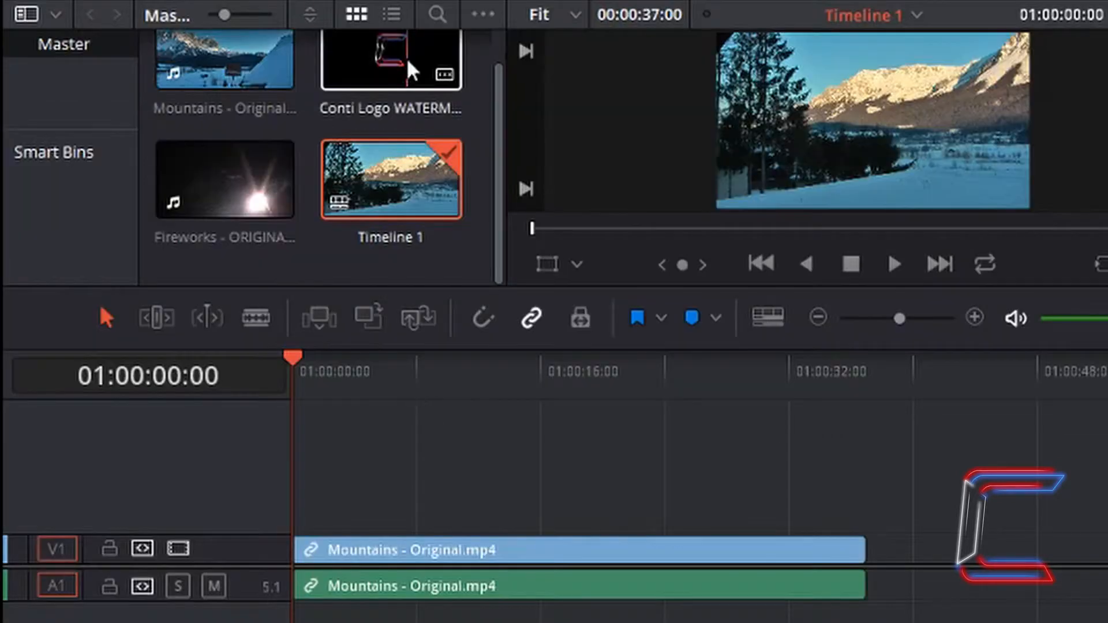
Place the Conti Logo WATERMARK image on a new video track above the Mountains clip, starting at 01:00:00:00.
left_click_drag(390, 55, 287, 531)
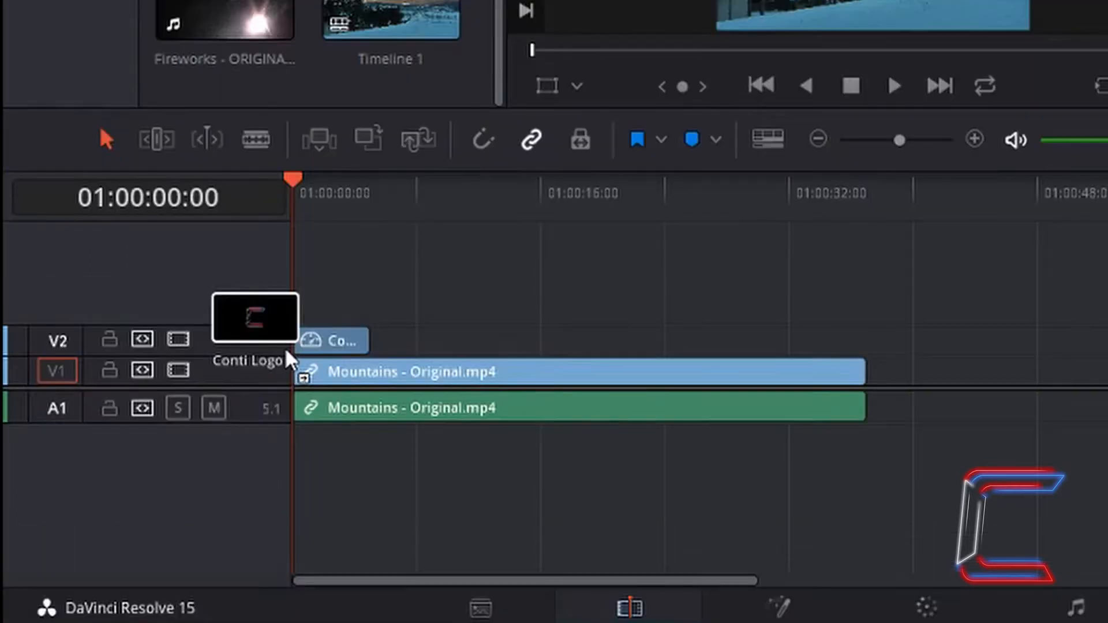
left_click_drag(291, 361, 287, 359)
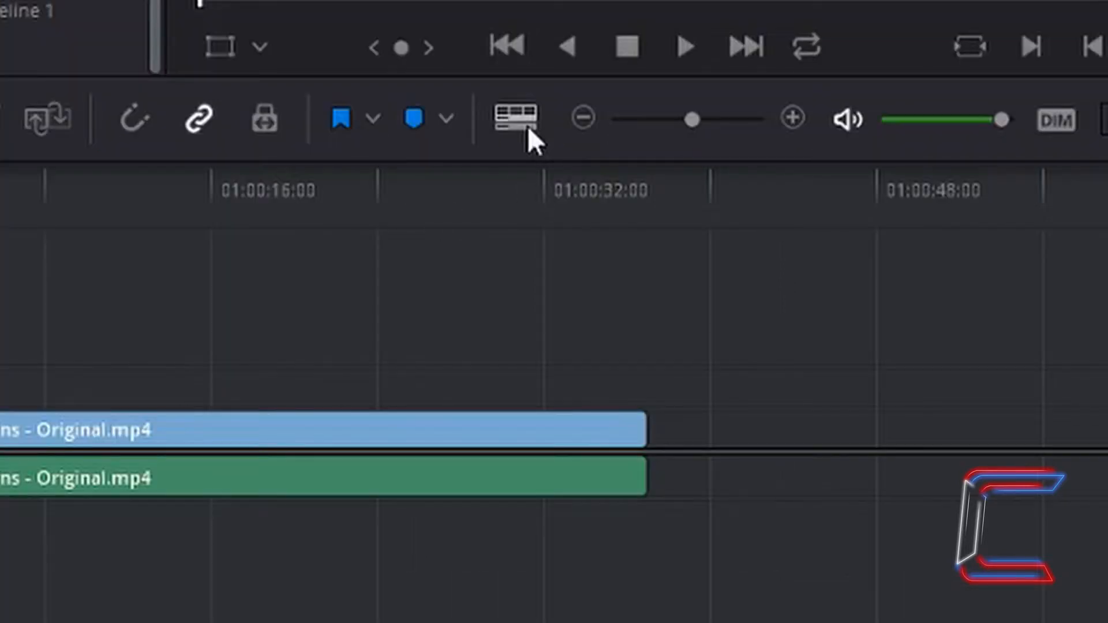
Set the timeline's clip view to show thumbnails at the start and end of each video clip.
left_click(527, 126)
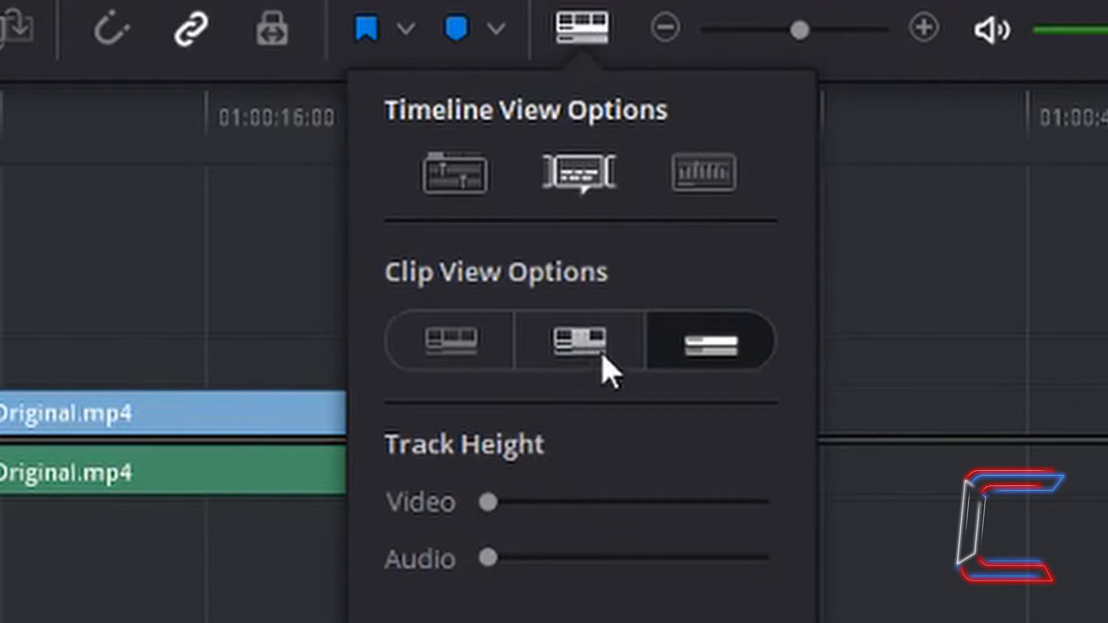
left_click(605, 370)
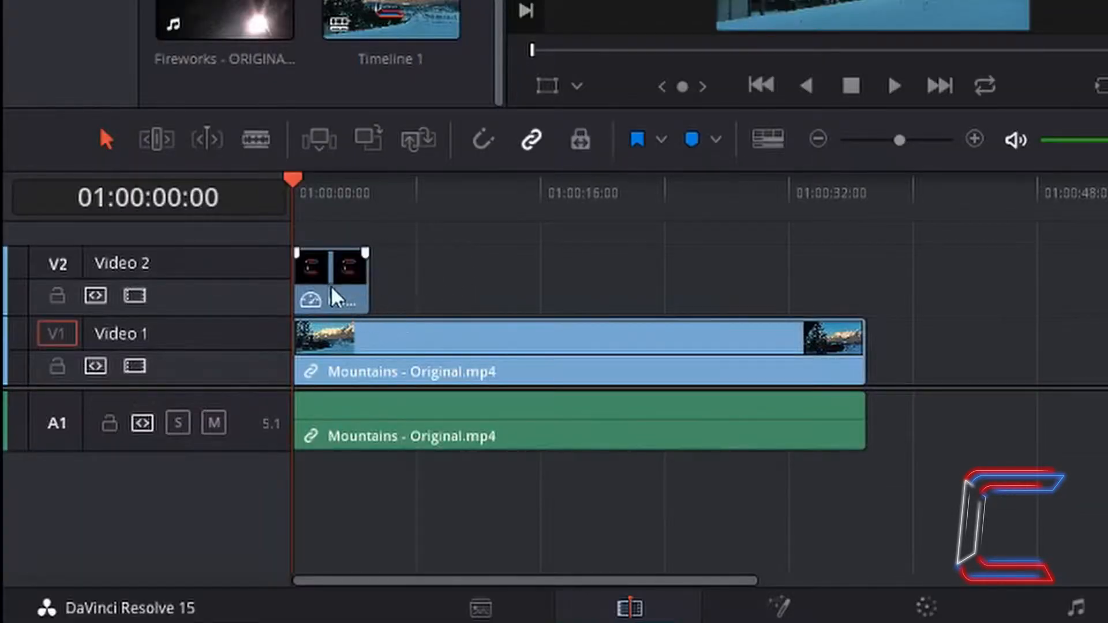
Rename the video track holding the logo clip to "Second".
mouse_move(340, 277)
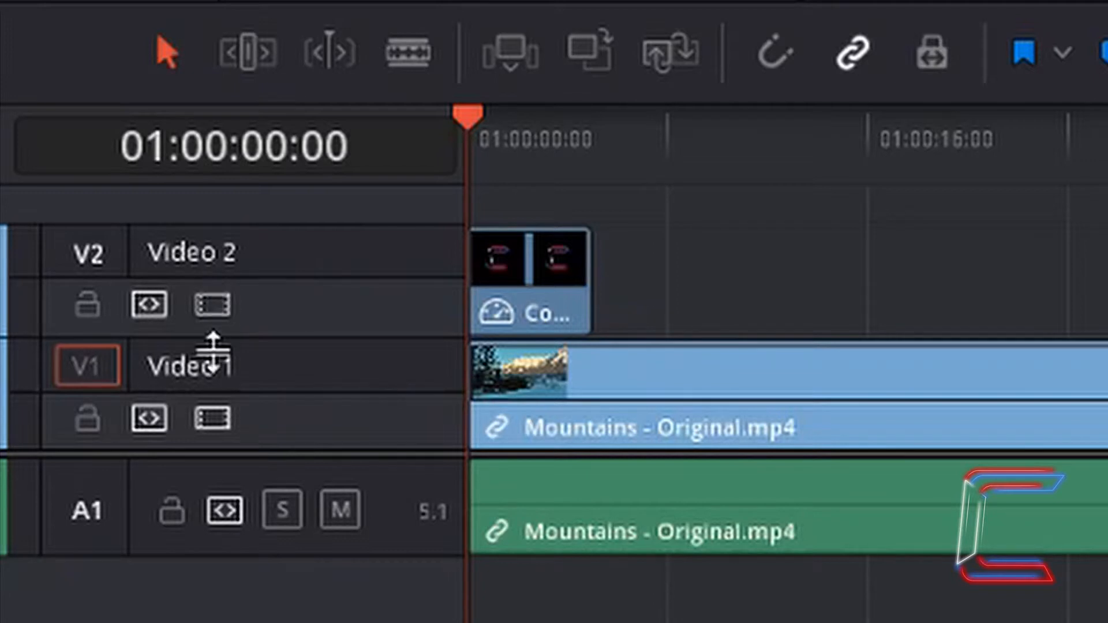
double_click(227, 252)
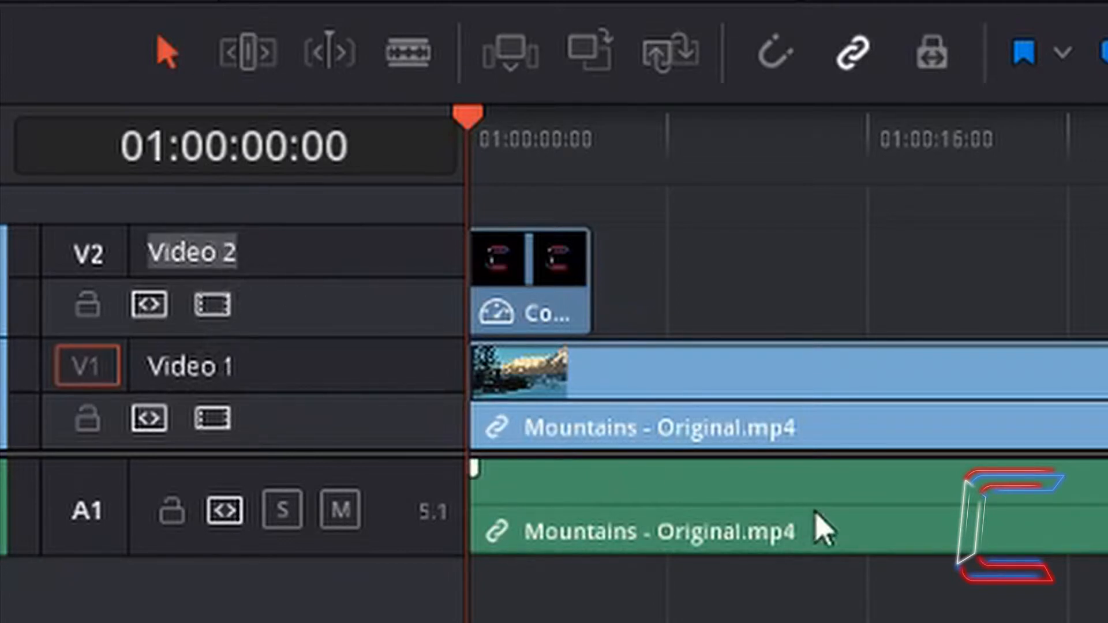
type("Secon")
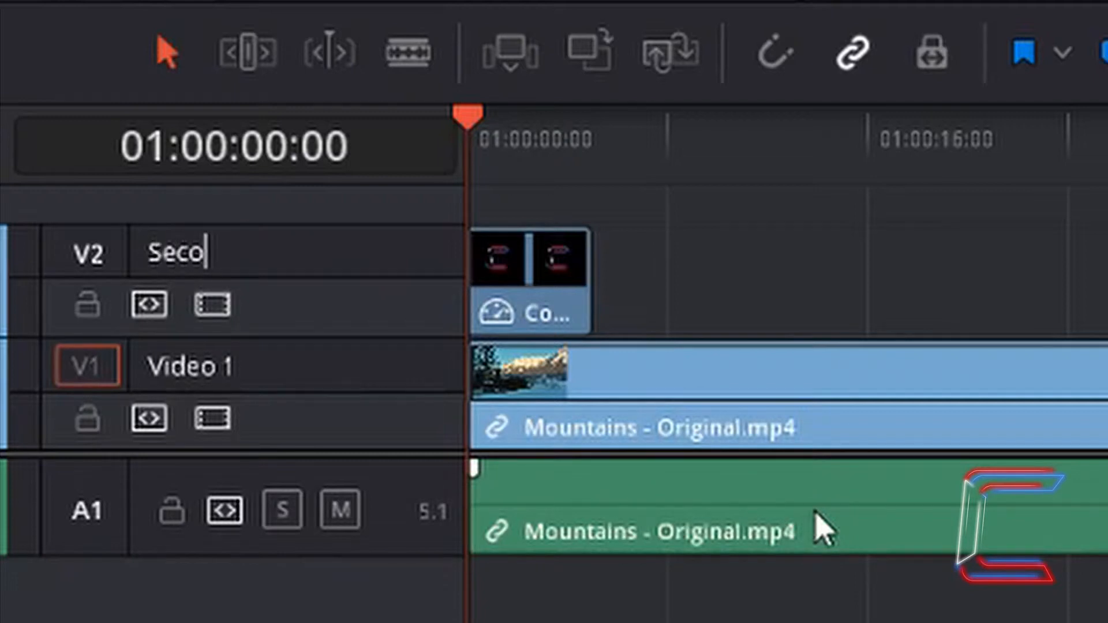
type("d")
left_click(815, 512)
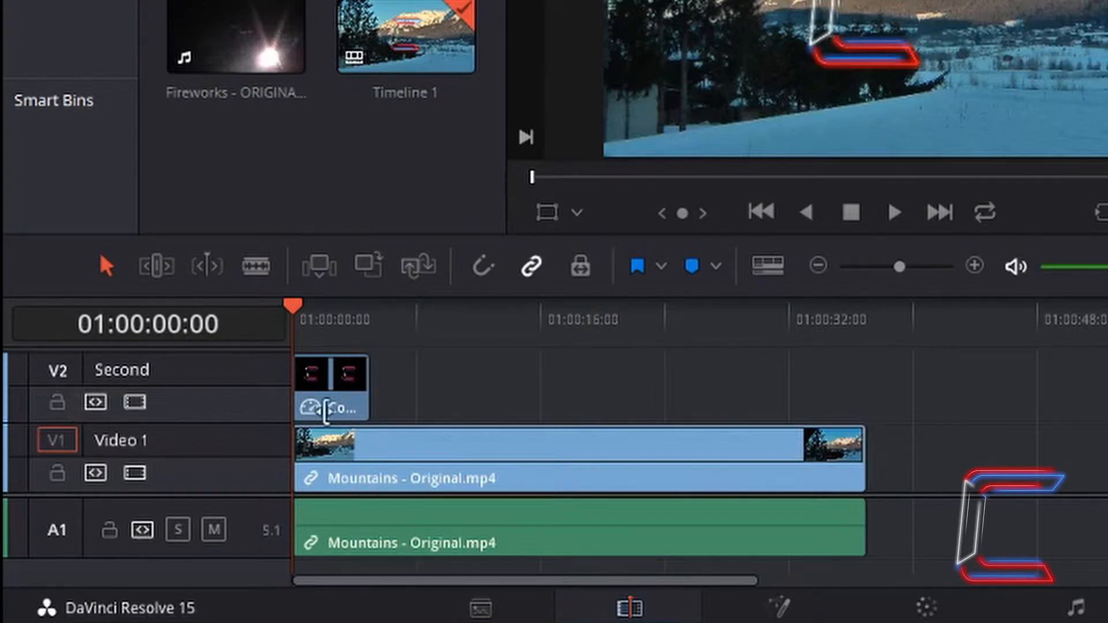
Try placing the Mountains - Original.mp4 clip on a new video track above the logo clip.
left_click(345, 398)
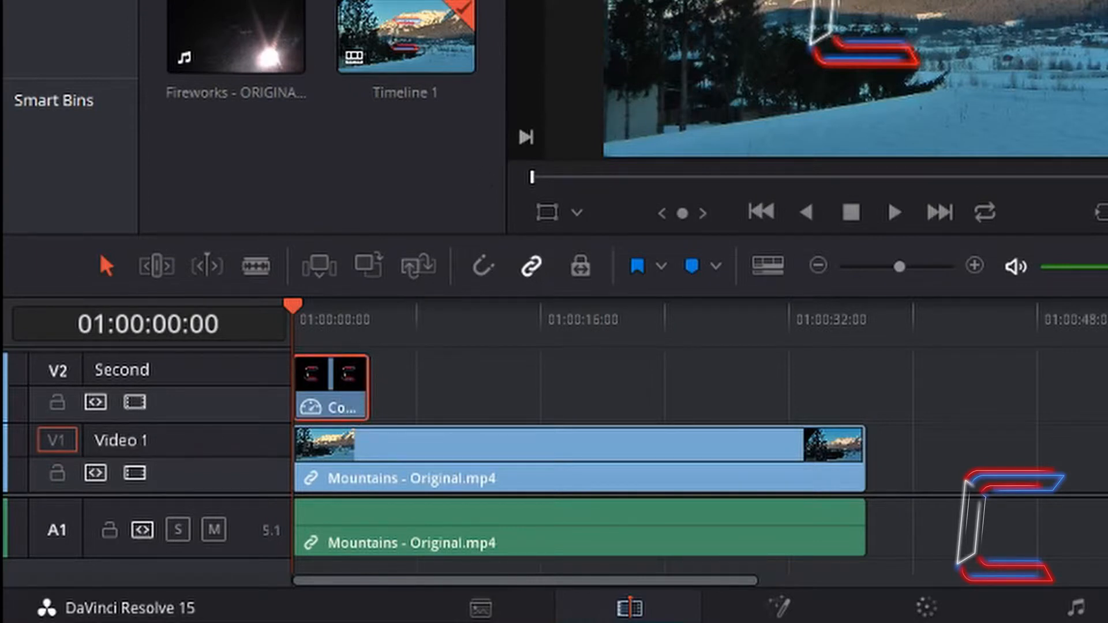
left_click(428, 433)
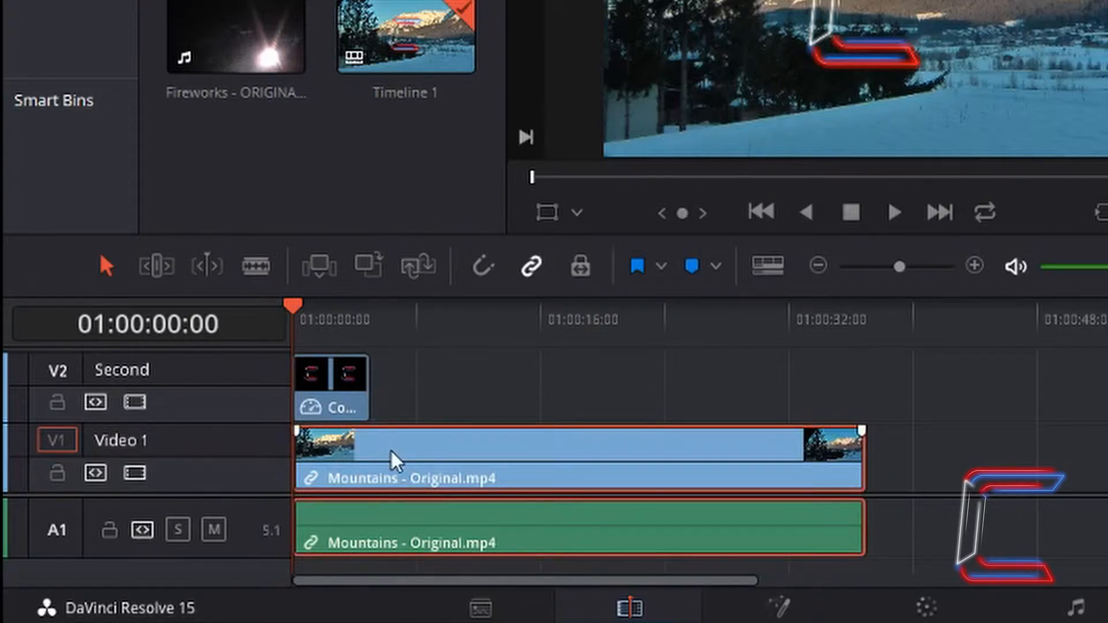
left_click_drag(391, 451, 373, 342)
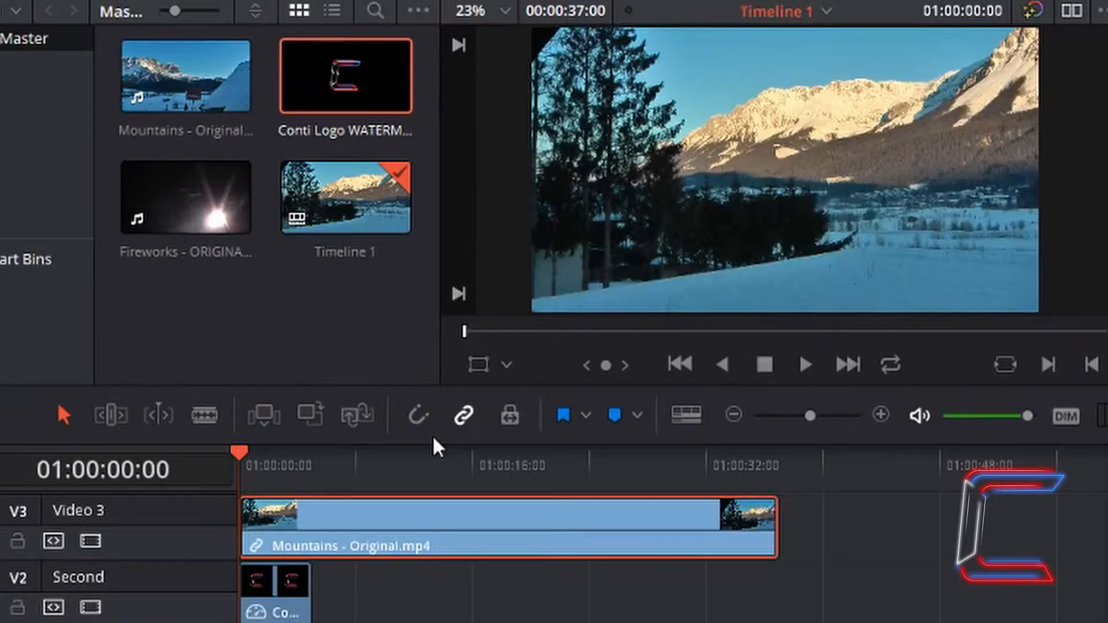
left_click(294, 585)
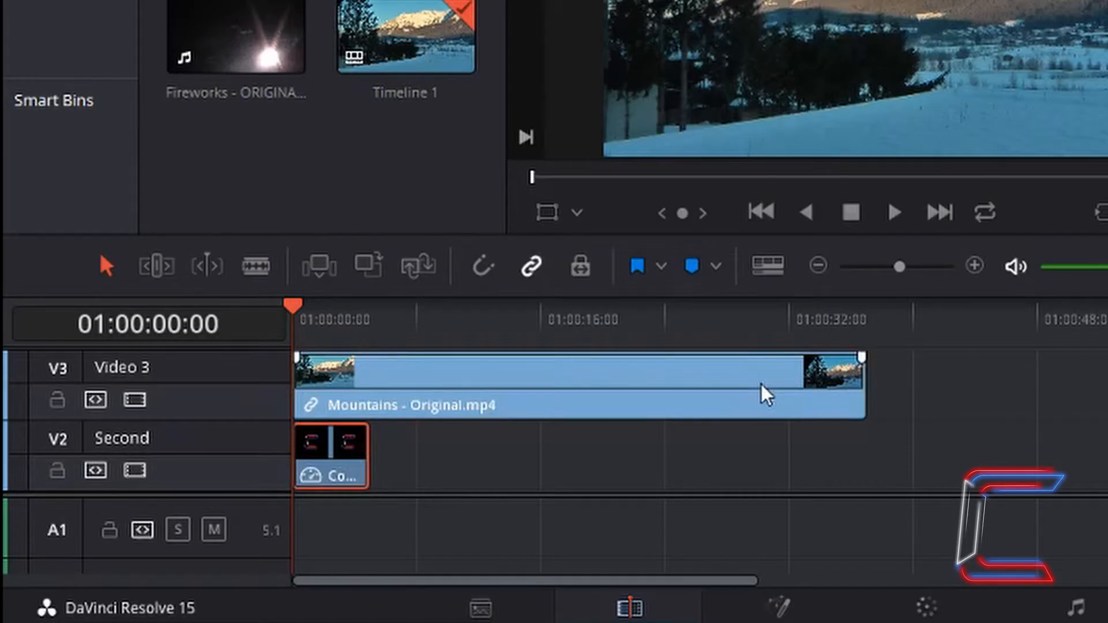
left_click(760, 385)
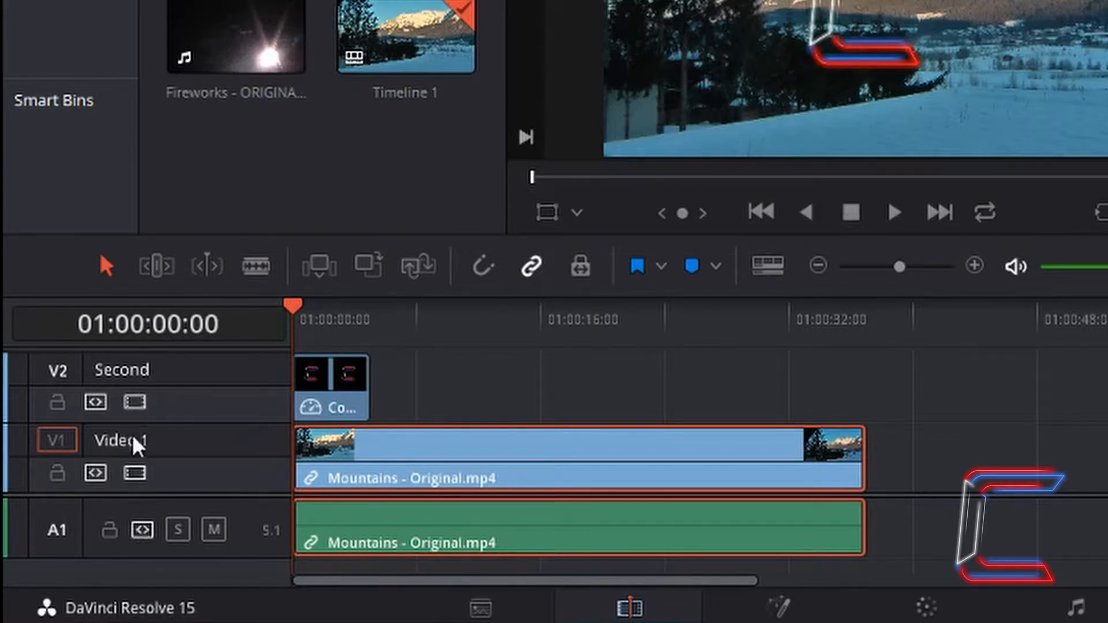
Add extra empty video tracks above the Second track and delete them again.
right_click(168, 407)
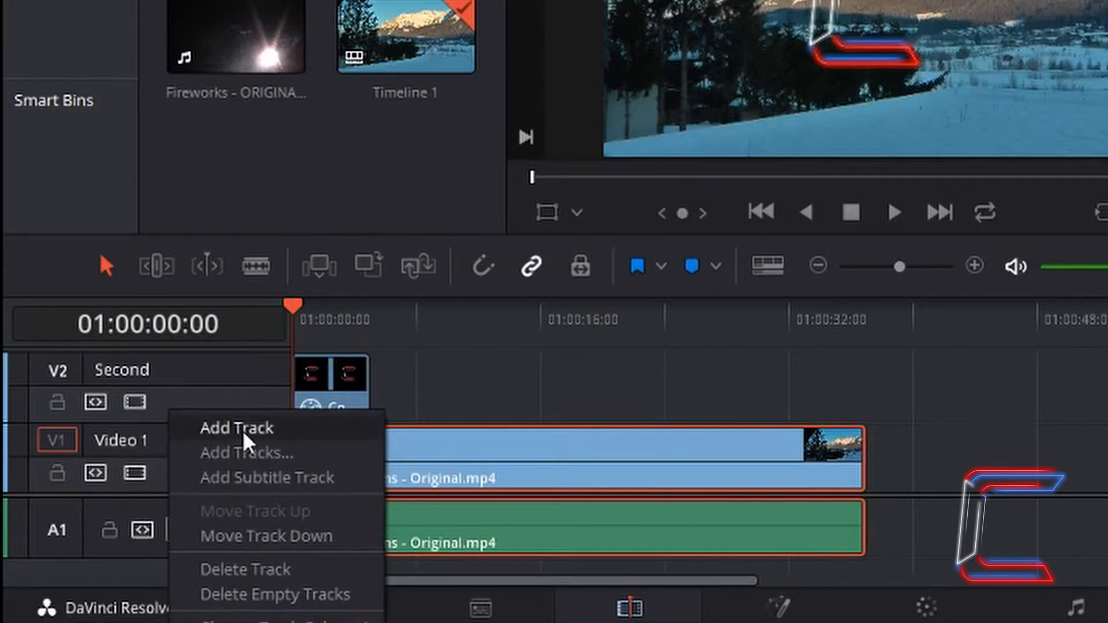
left_click(209, 428)
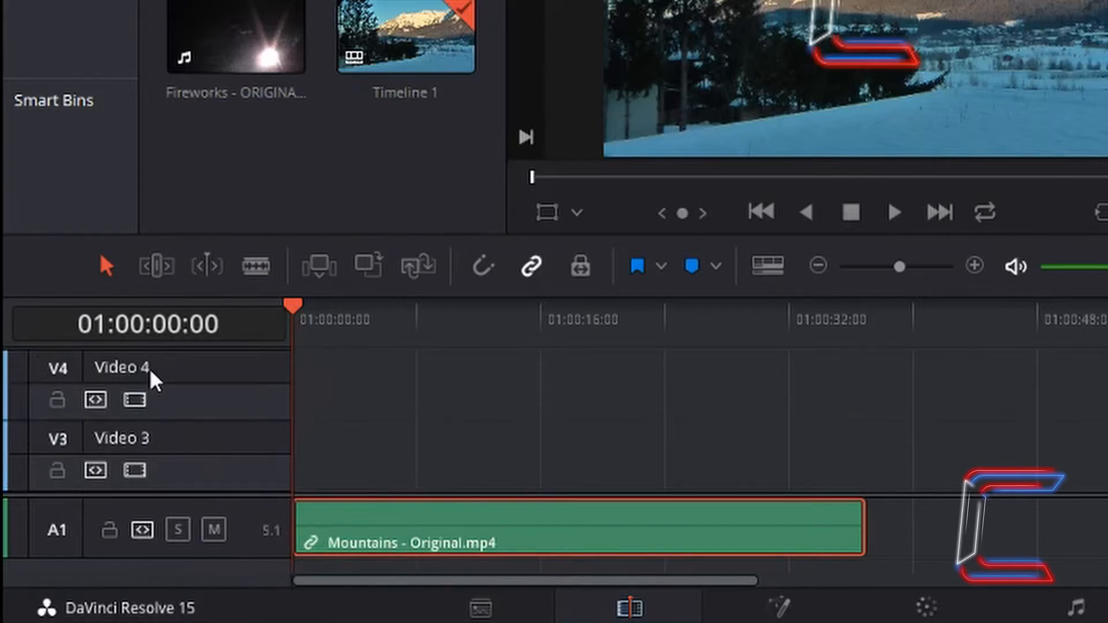
right_click(192, 381)
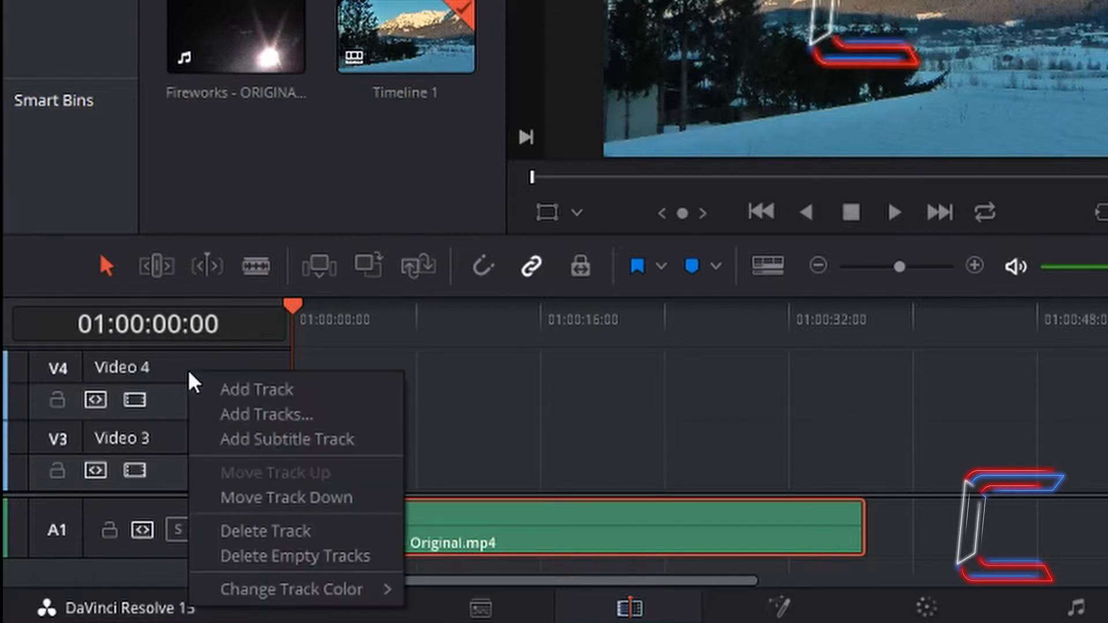
left_click(285, 531)
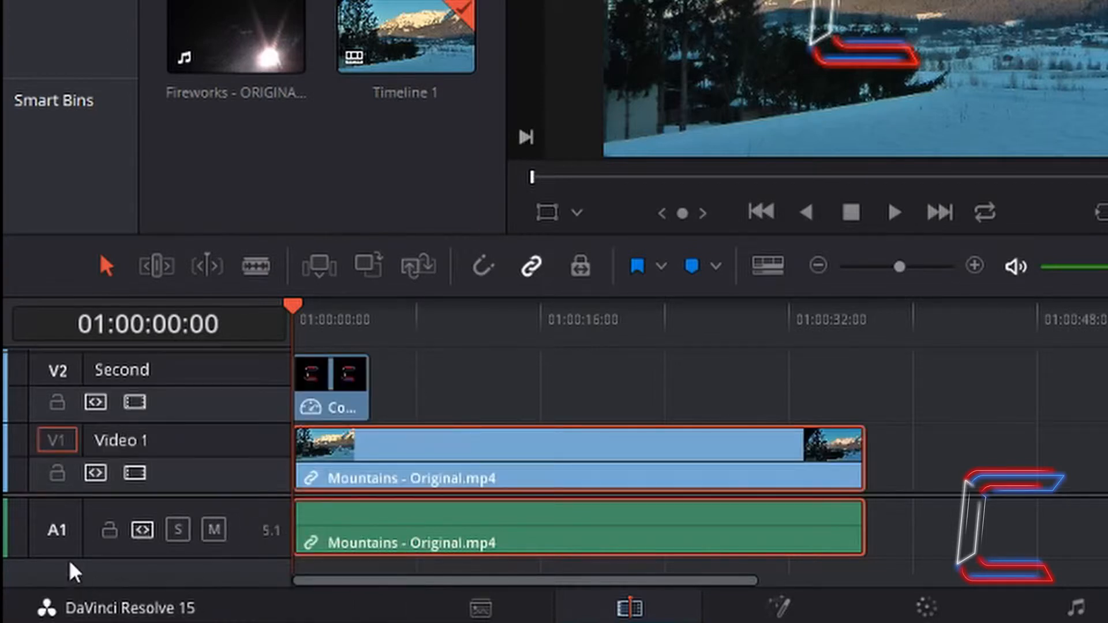
Add a stereo audio track below Audio 1 and delete all empty tracks from the timeline.
right_click(150, 549)
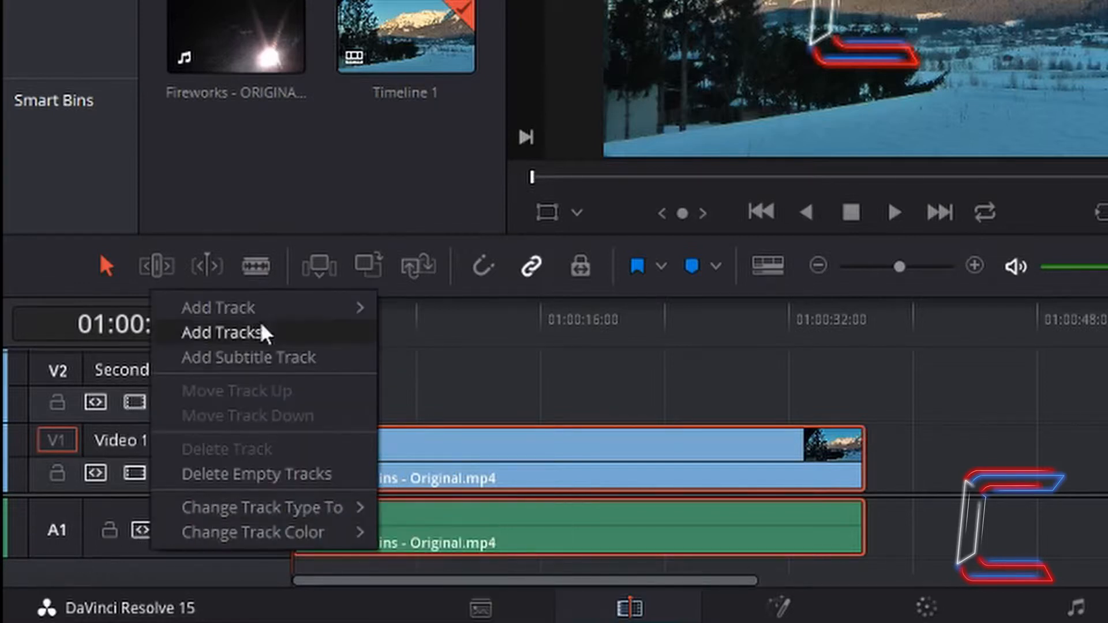
mouse_move(265, 314)
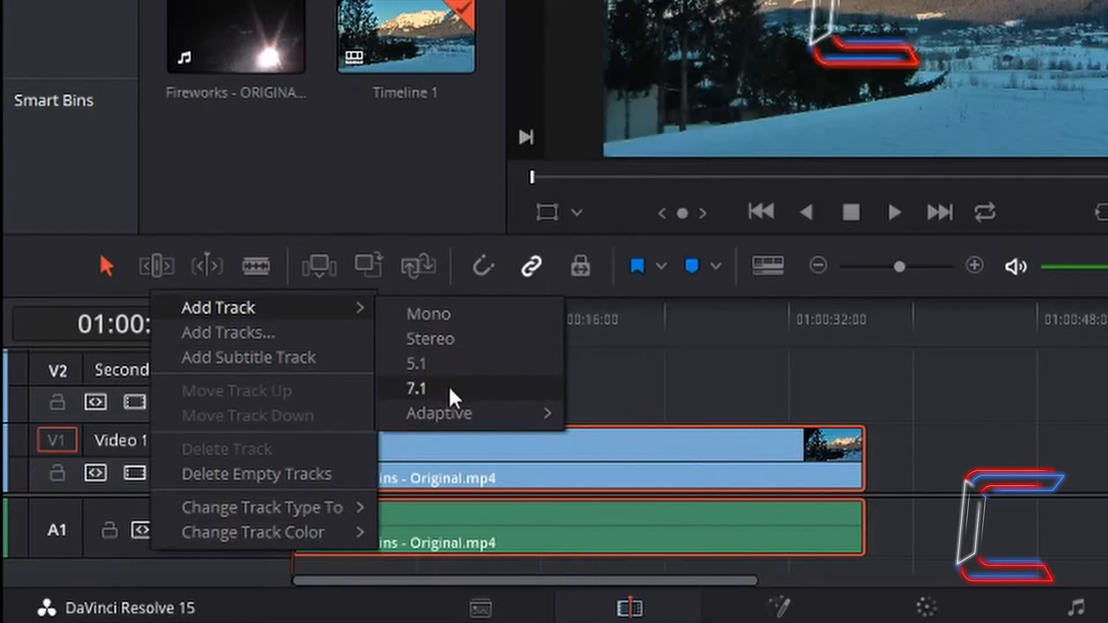
left_click(466, 340)
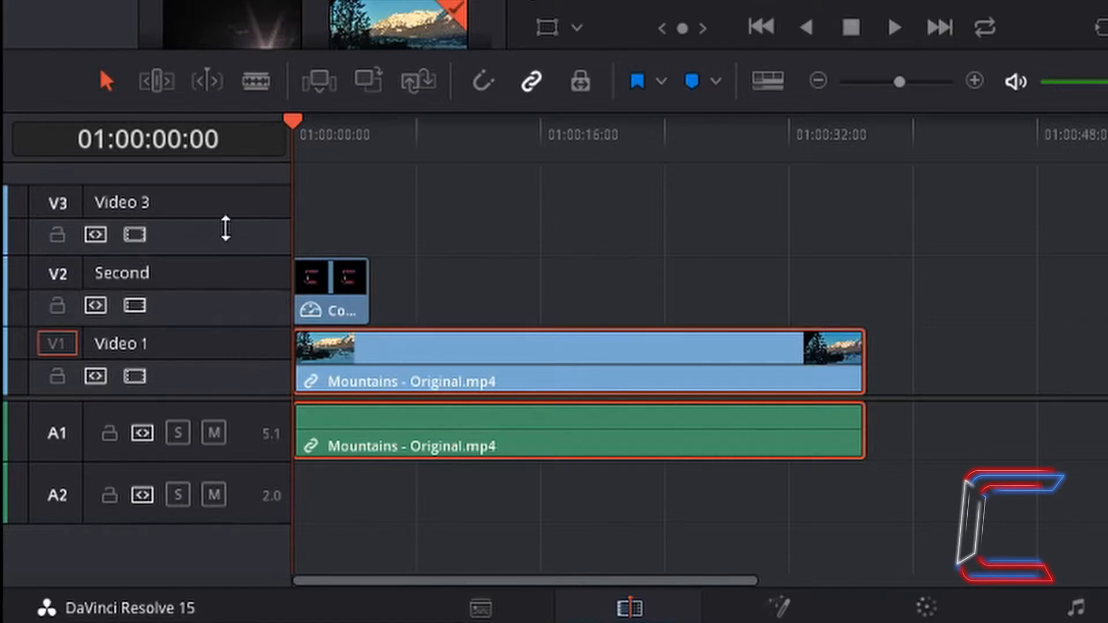
right_click(210, 213)
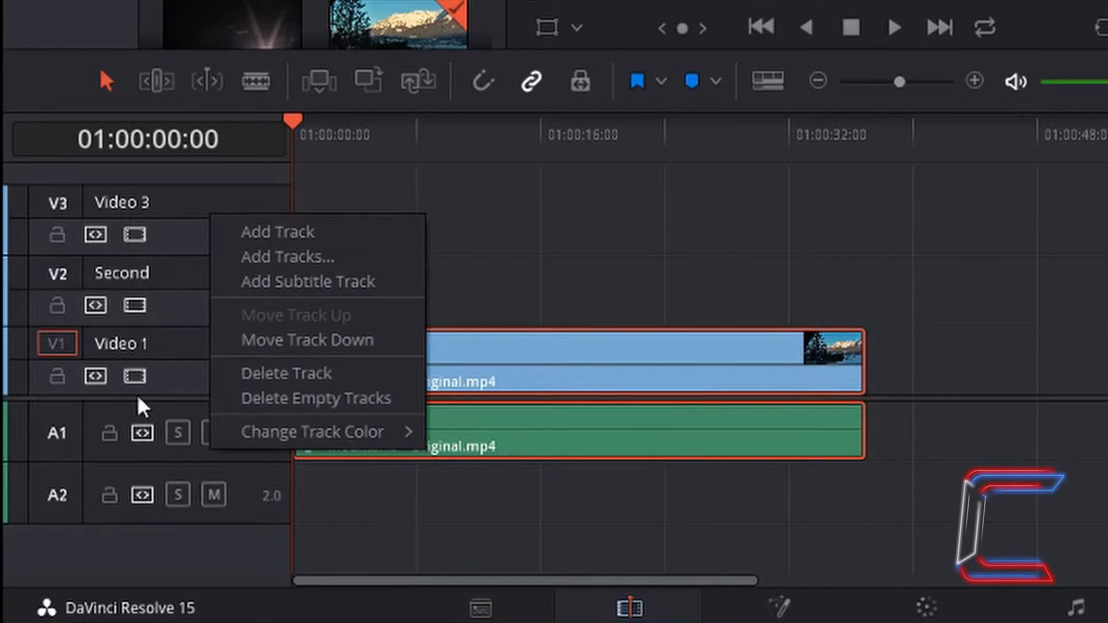
left_click(281, 404)
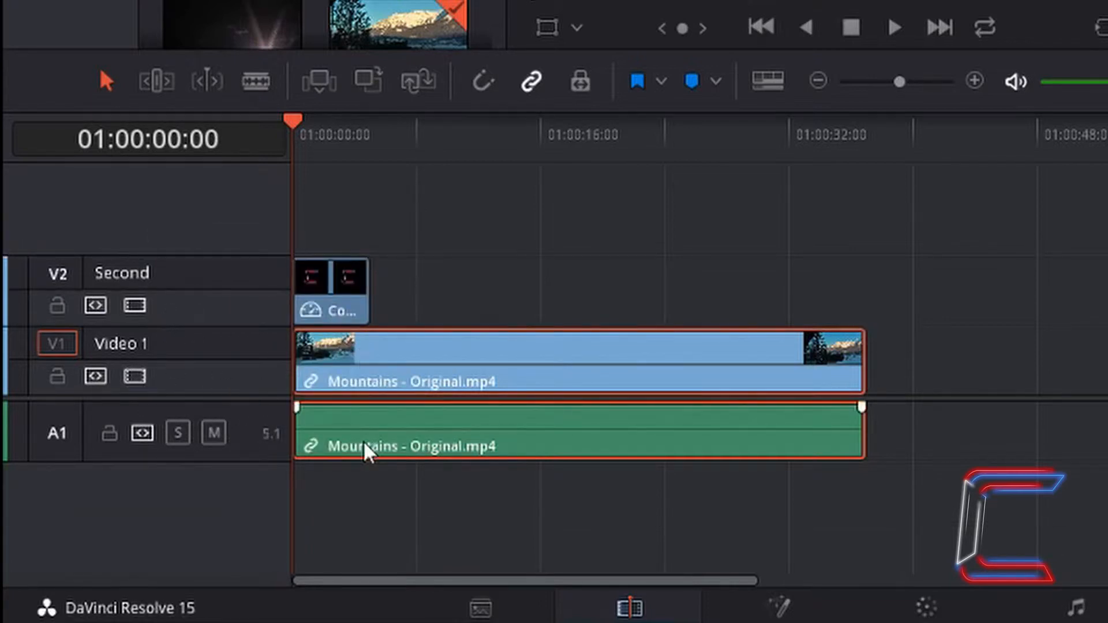
Add one video track above Second and one stereo audio track below Audio 1 in a single Add Tracks operation.
right_click(249, 459)
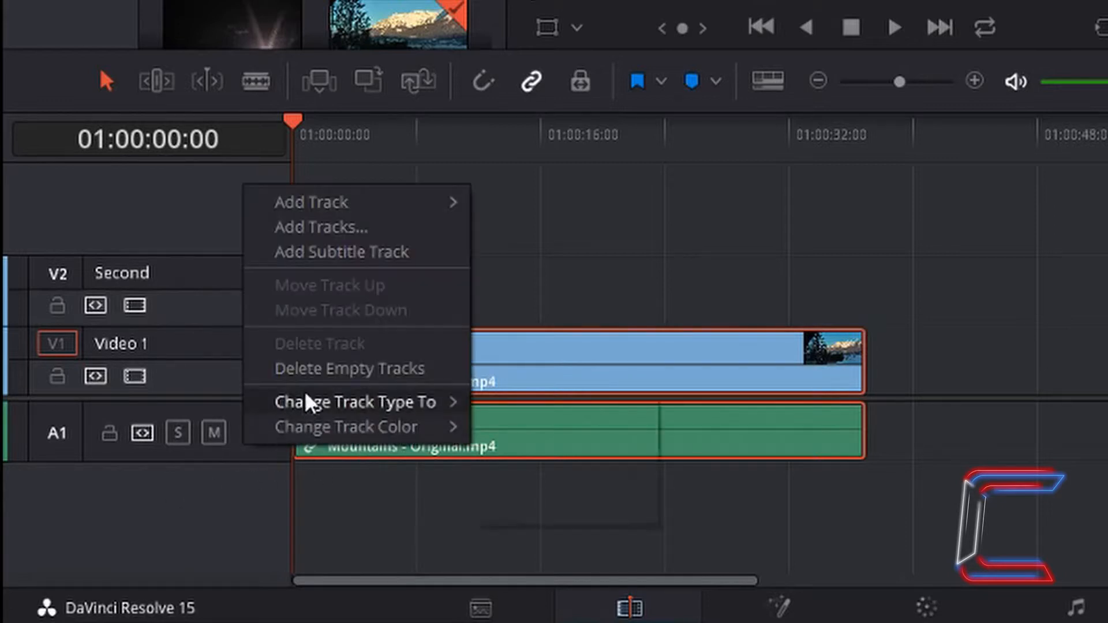
mouse_move(310, 401)
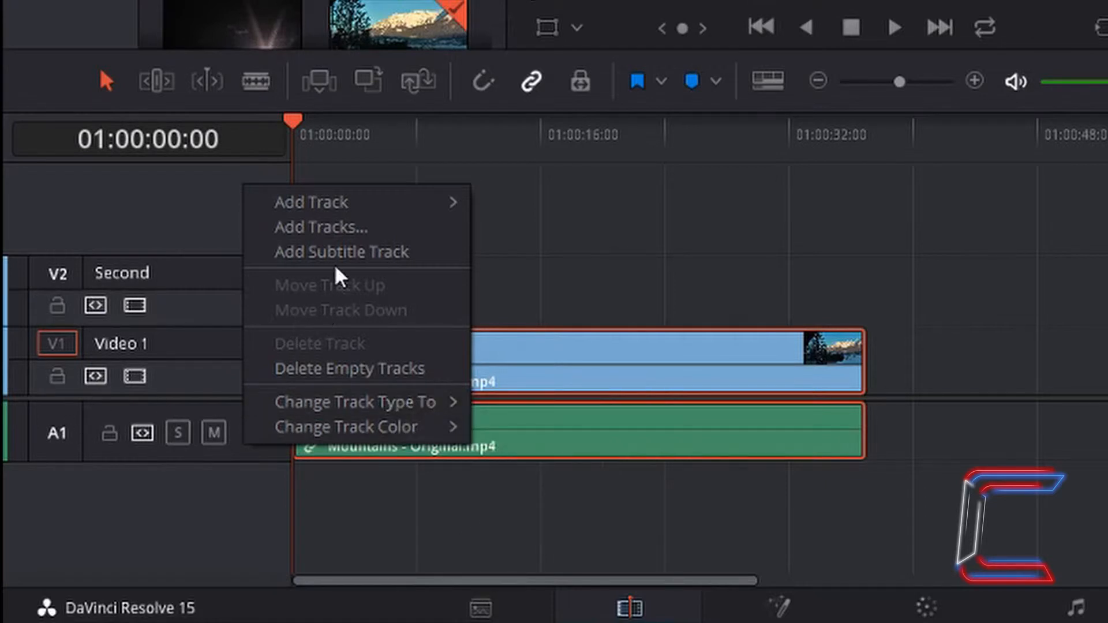
left_click(336, 227)
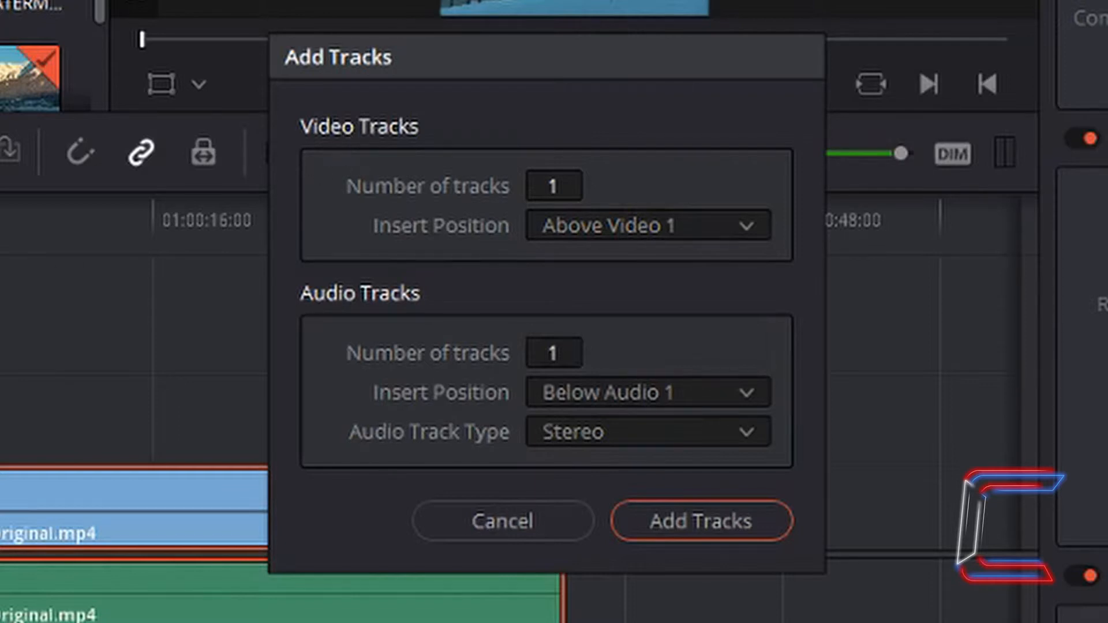
left_click(744, 228)
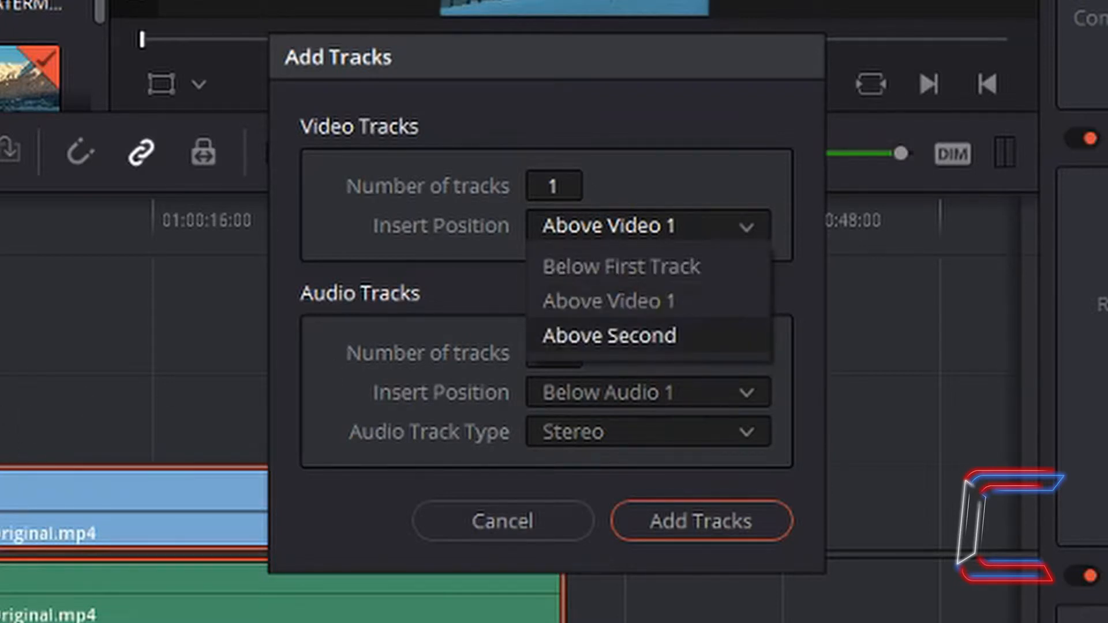
left_click(669, 341)
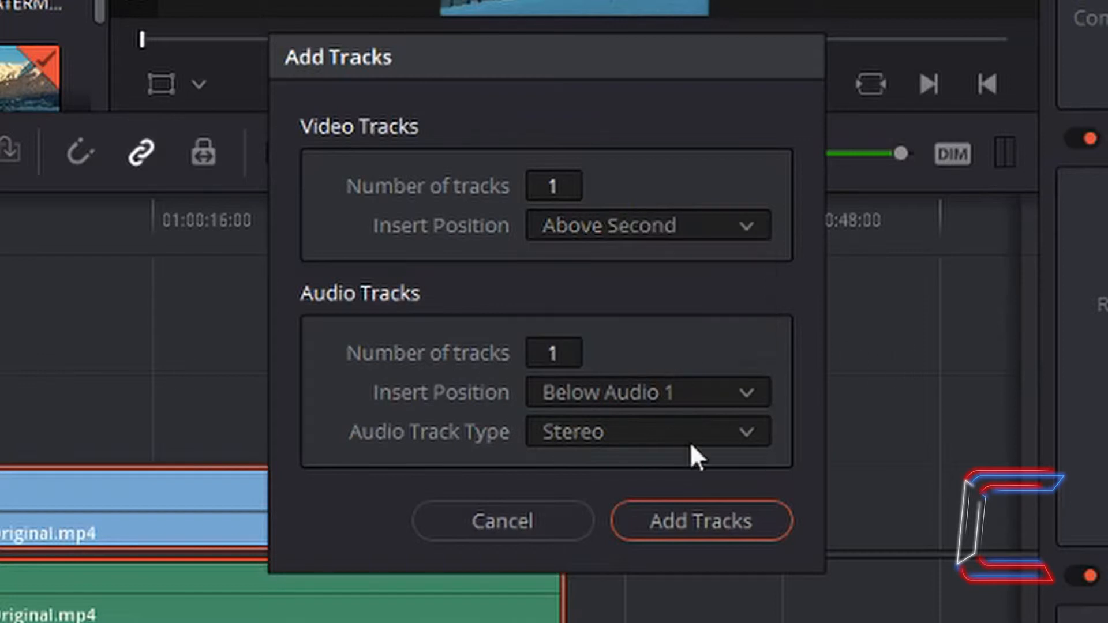
left_click(721, 516)
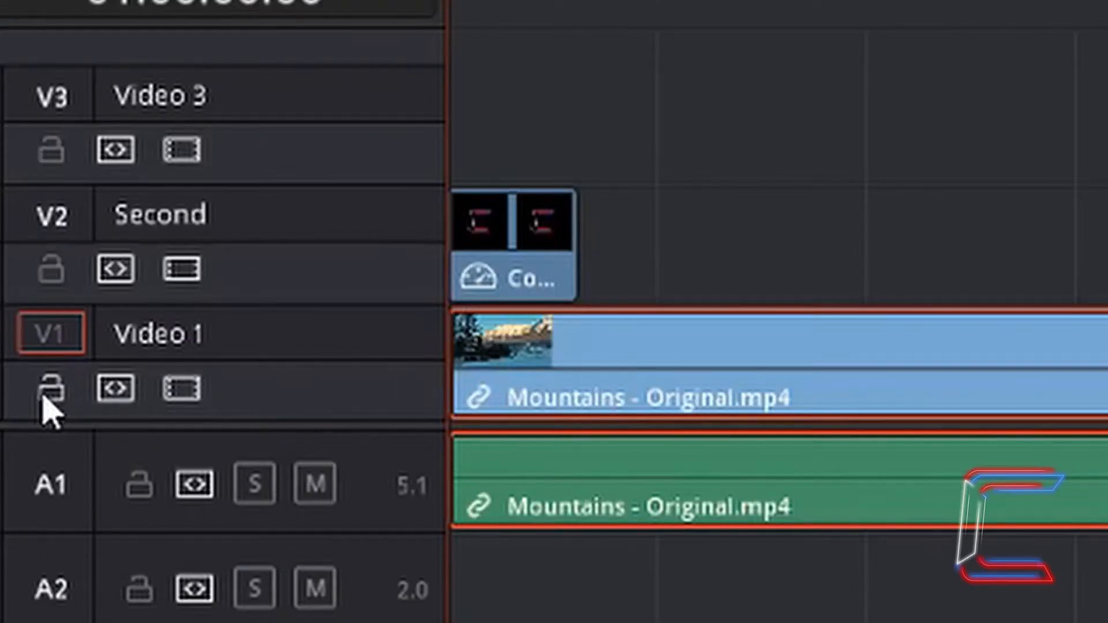
Lock the Video 1 and Audio 1 tracks, trying to shift the Mountains audio clip before locking its track.
left_click(49, 388)
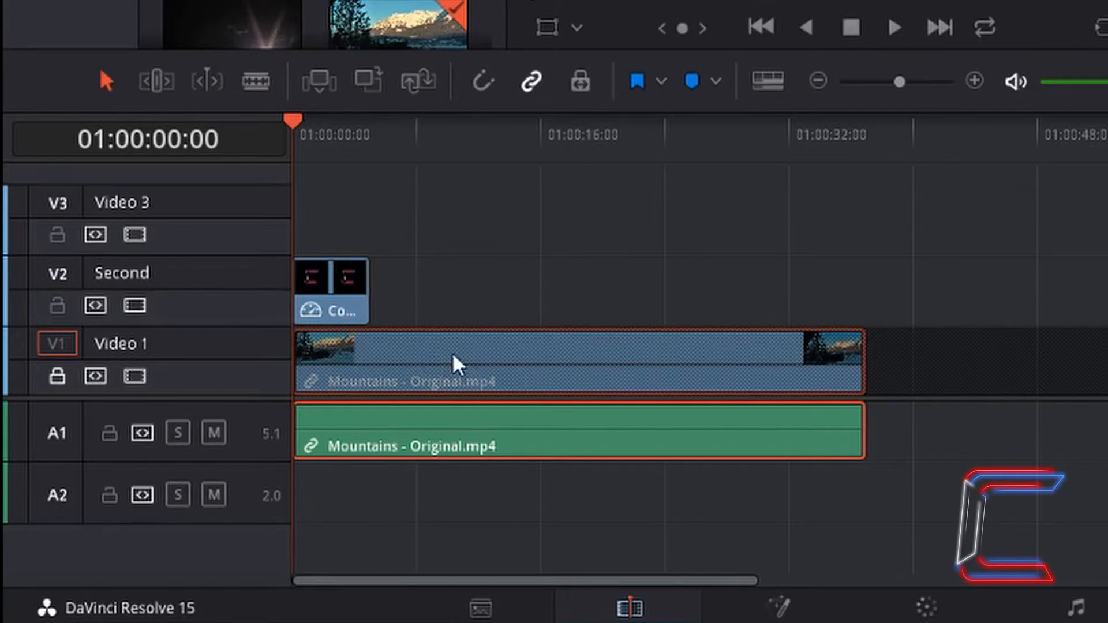
left_click_drag(453, 425, 606, 425)
left_click(112, 437)
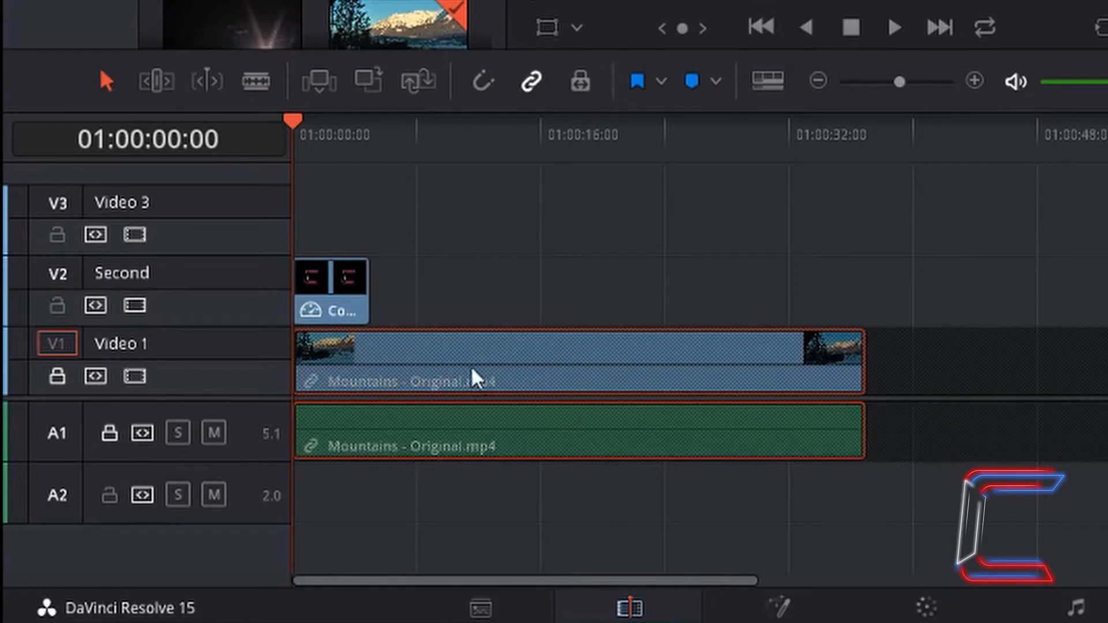
Move the playhead to 01:00:02:04 and zoom in on the timeline around it.
scroll(441, 421, "up", 1)
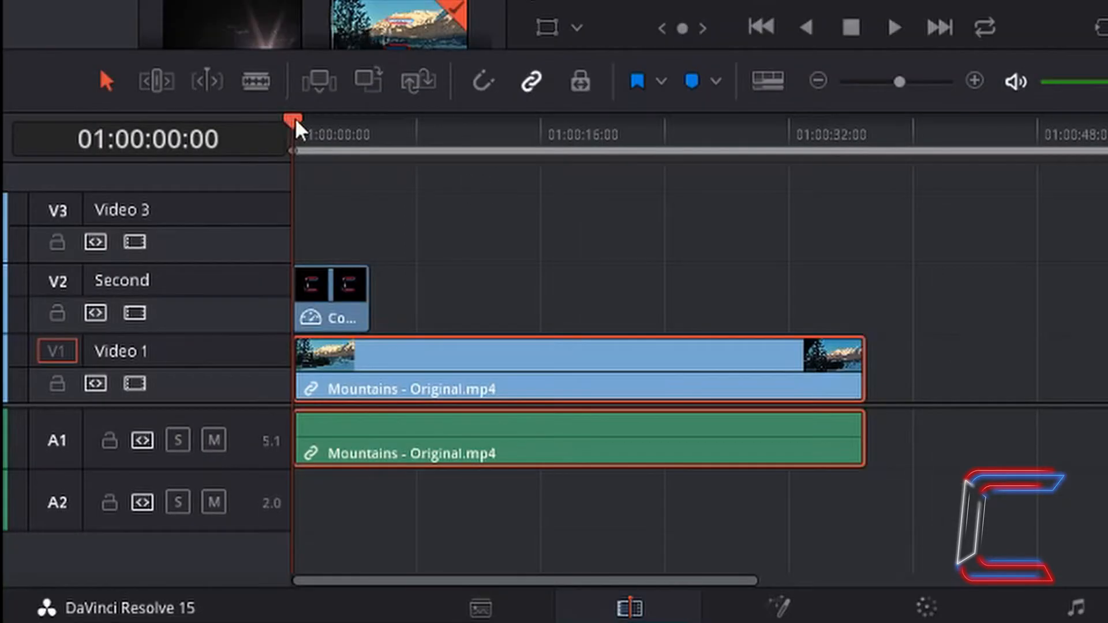
left_click_drag(63, 82, 71, 85)
left_click_drag(302, 120, 327, 135)
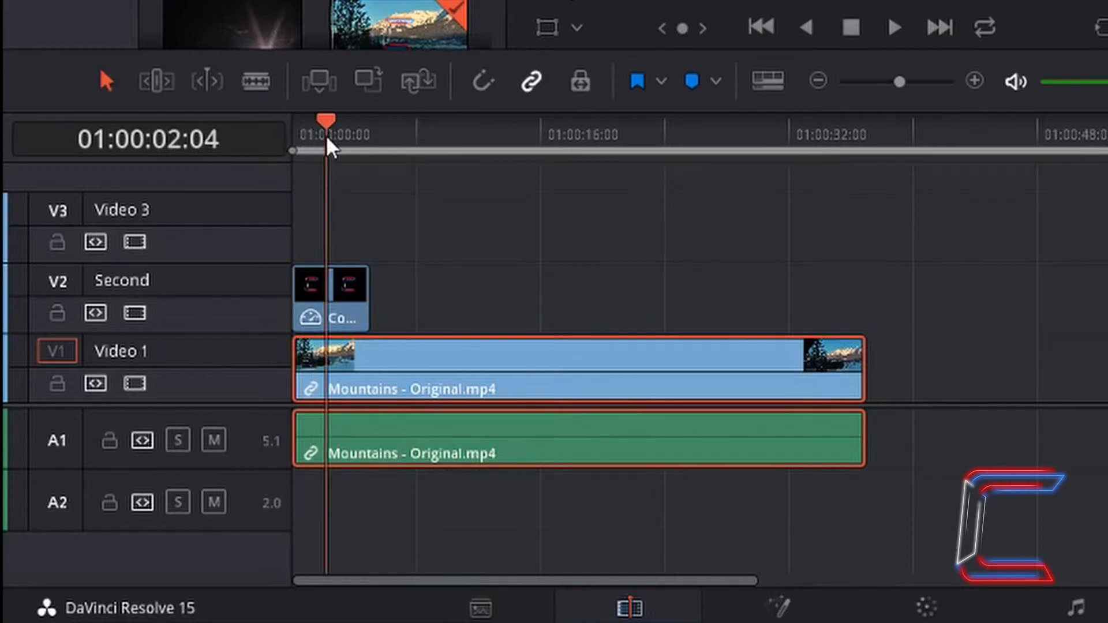
left_click(975, 79)
left_click(975, 78)
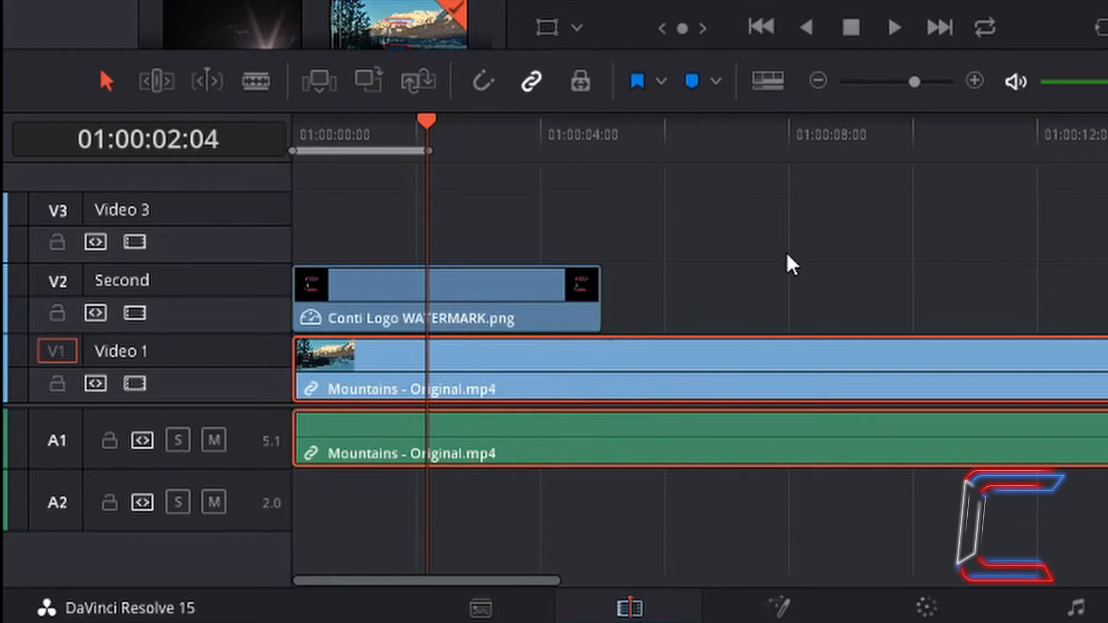
Delete the marked range from the timeline start to 01:00:02:04 on all tracks and undo the deletion.
left_click(806, 225)
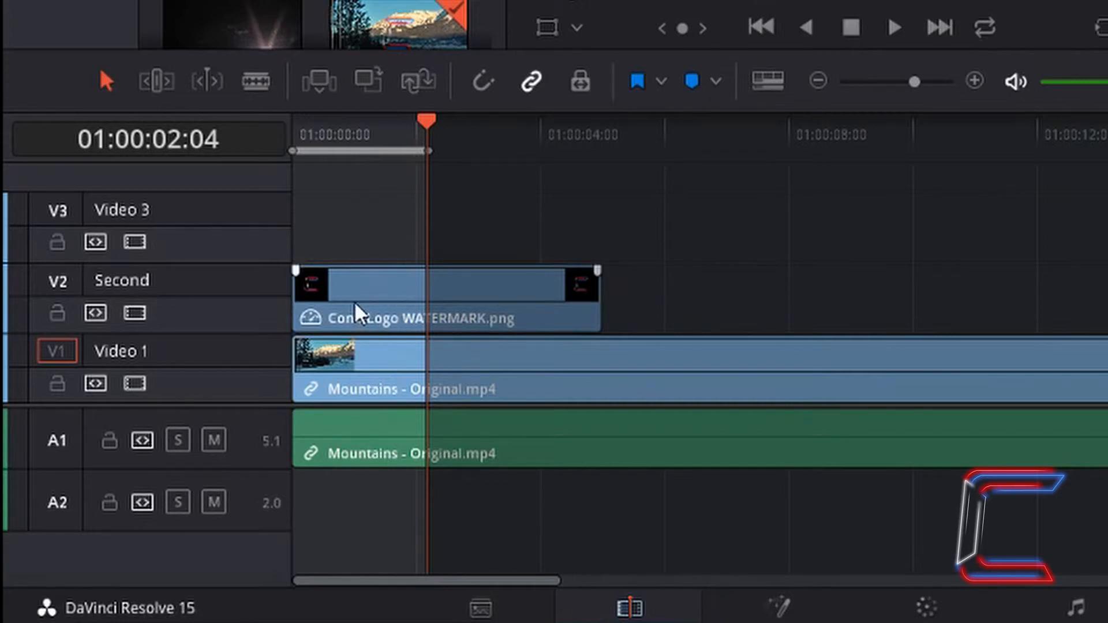
key("shift+bracketleft")
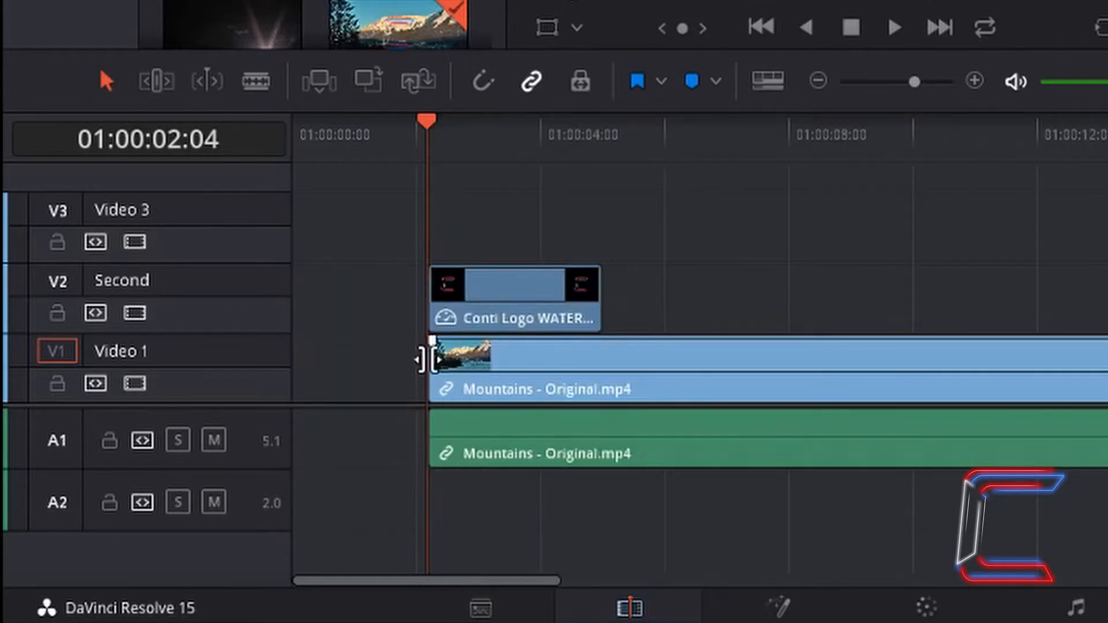
key("ctrl+z")
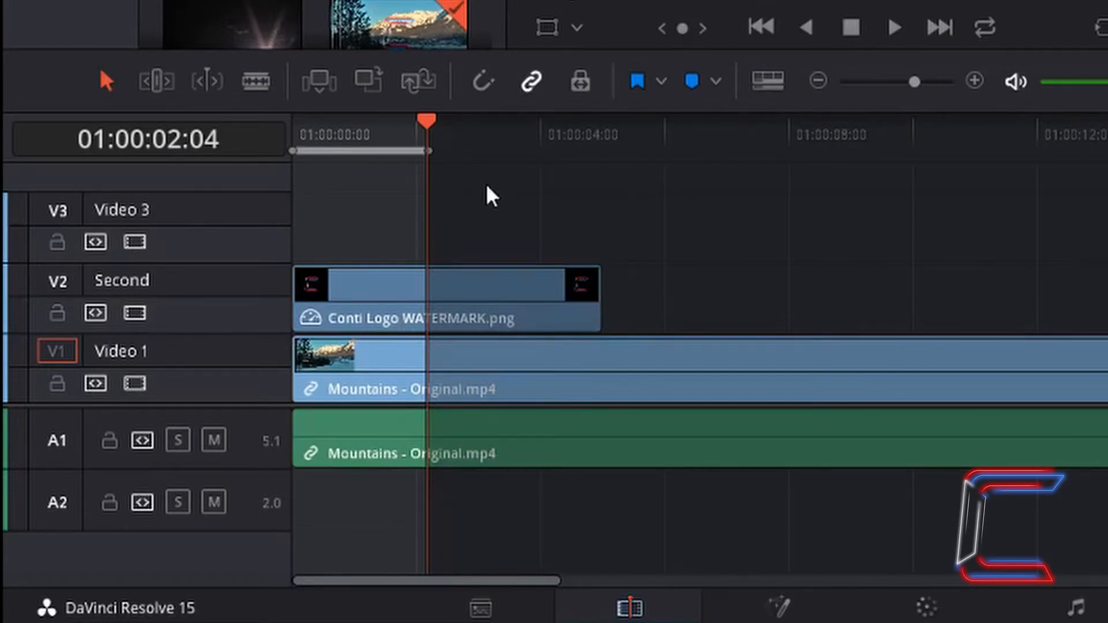
key("ctrl+z")
Turn off auto selection for the Second track, delete the marked range from the other tracks, and undo the deletion.
left_click(95, 313)
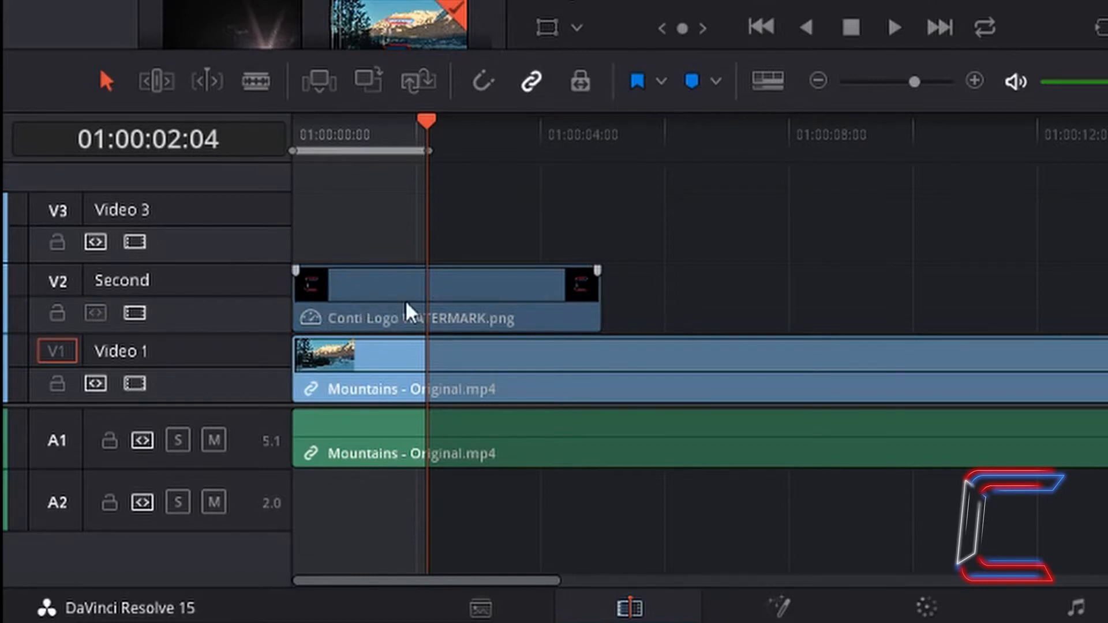
key("BackSpace")
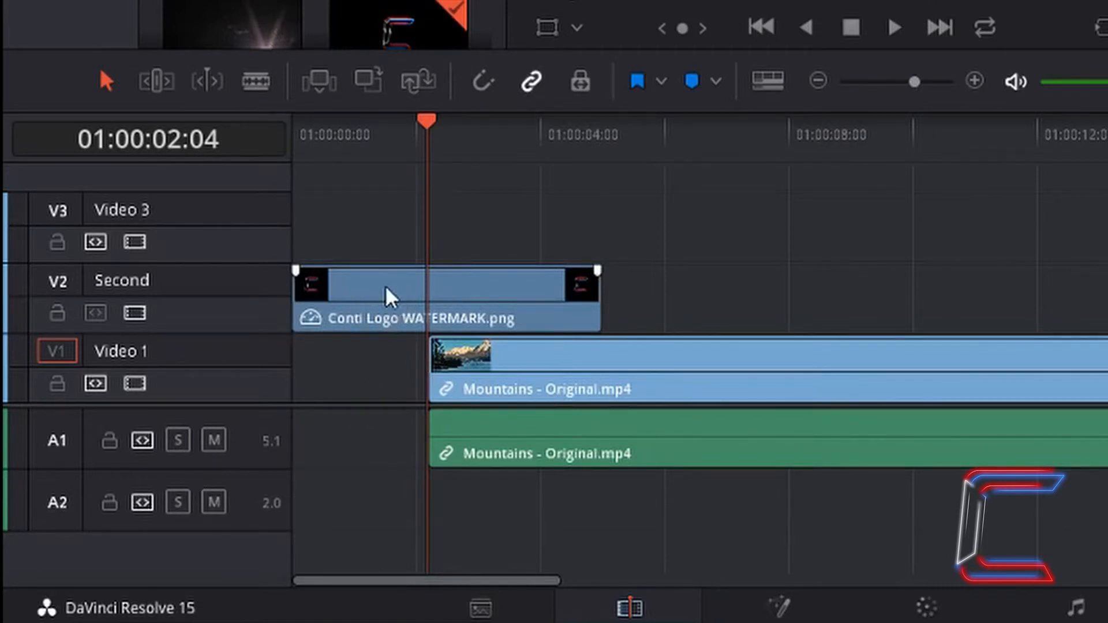
key("ctrl+z")
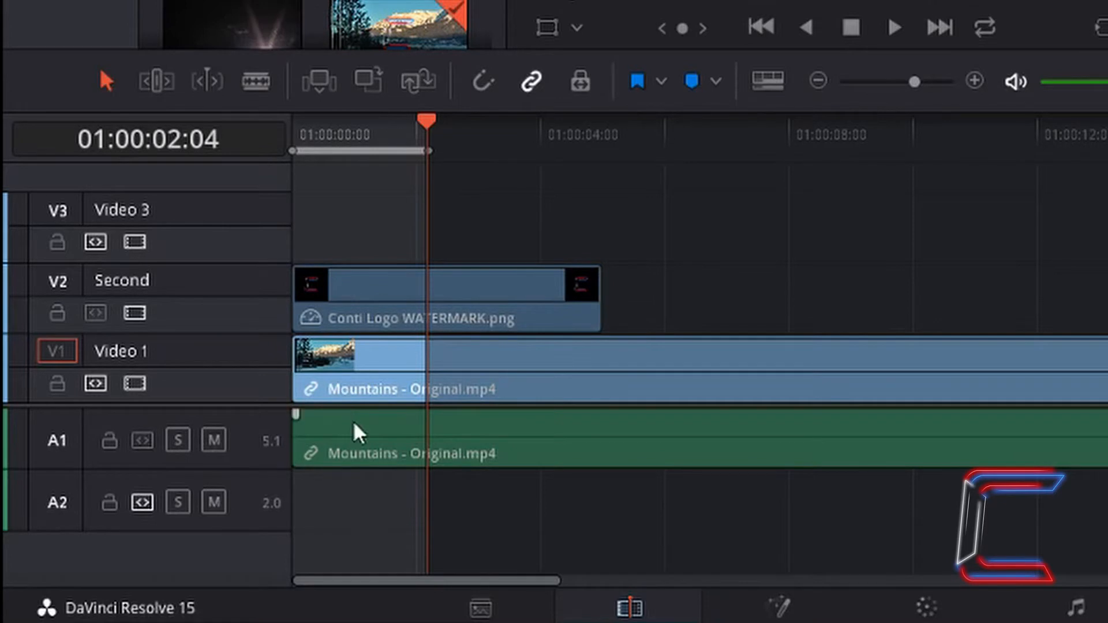
Delete the marked range with auto selection off for both Second and Audio 1, and undo the deletion.
key("BackSpace")
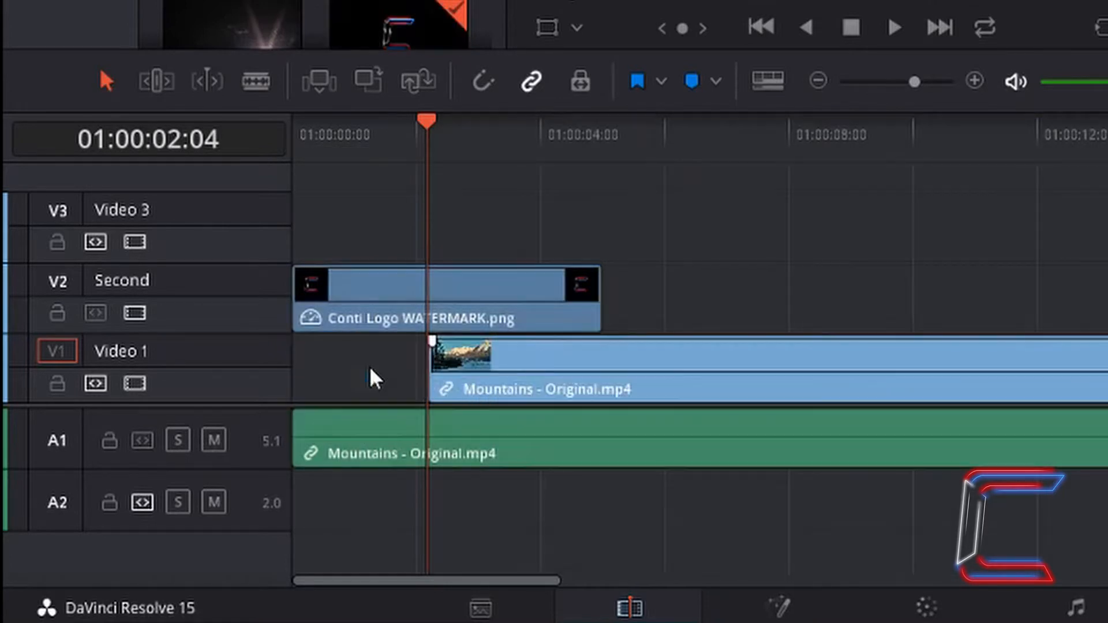
left_click(369, 366)
key("BackSpace")
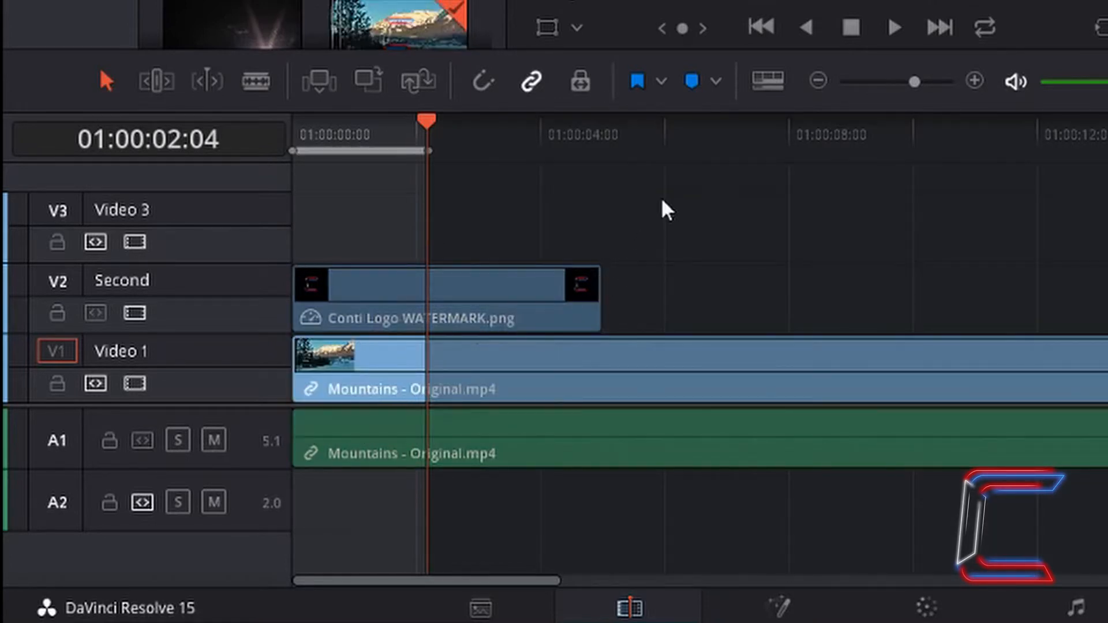
key("Home")
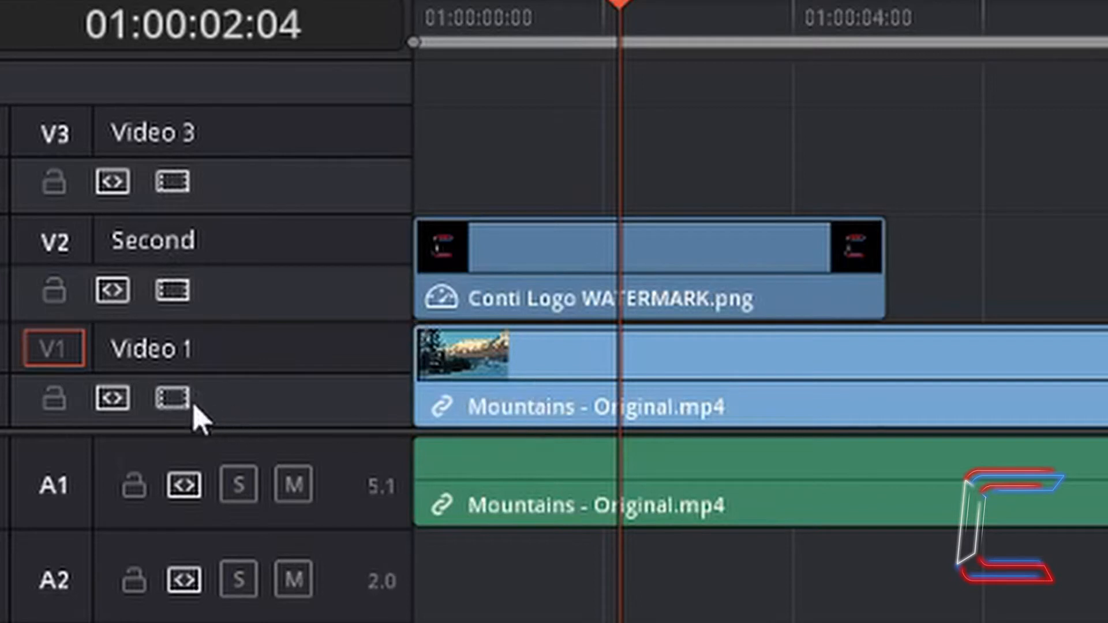
Disable the Video 1 track and enable it again.
left_click(175, 399)
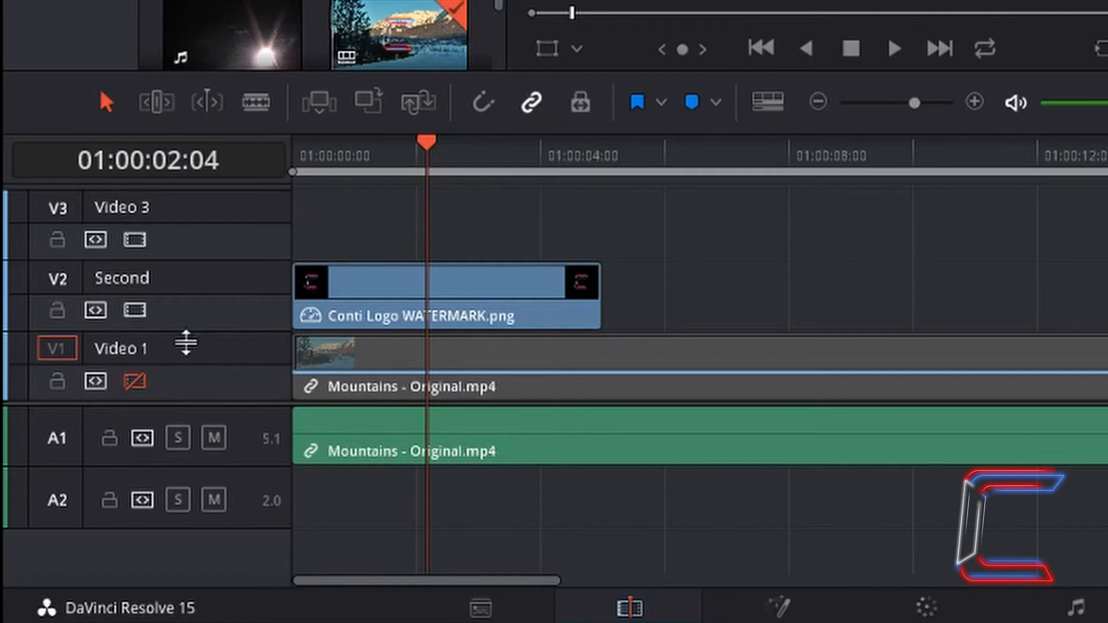
left_click(137, 388)
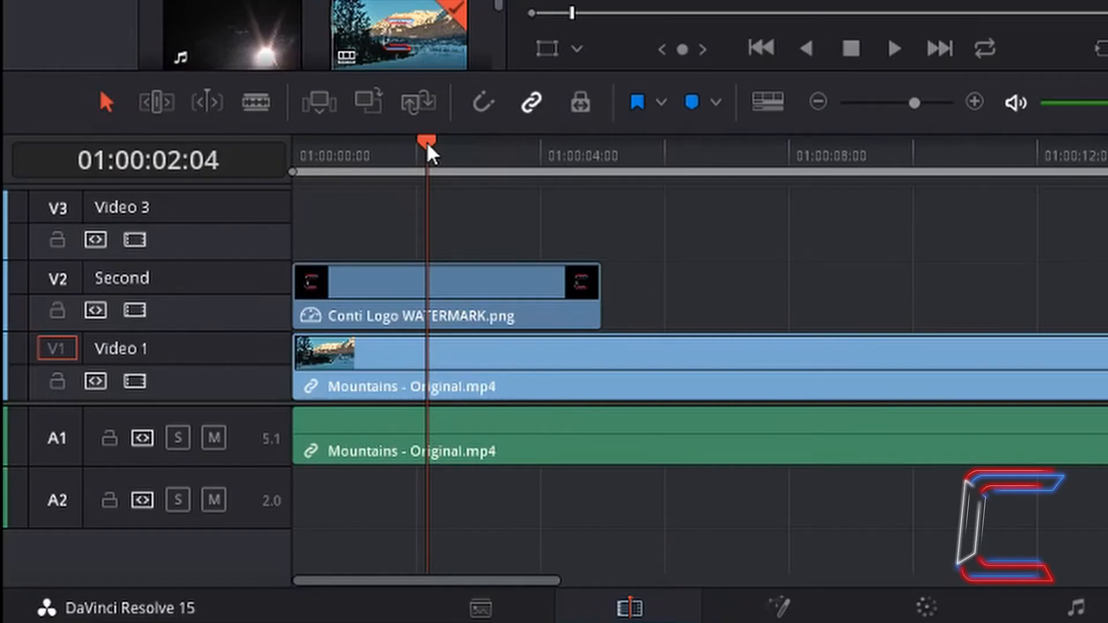
Insert the Fireworks clip on Video 1 and Audio 1 at the timeline start, 01:00:00:00, and undo the insertion.
left_click_drag(430, 153, 243, 153)
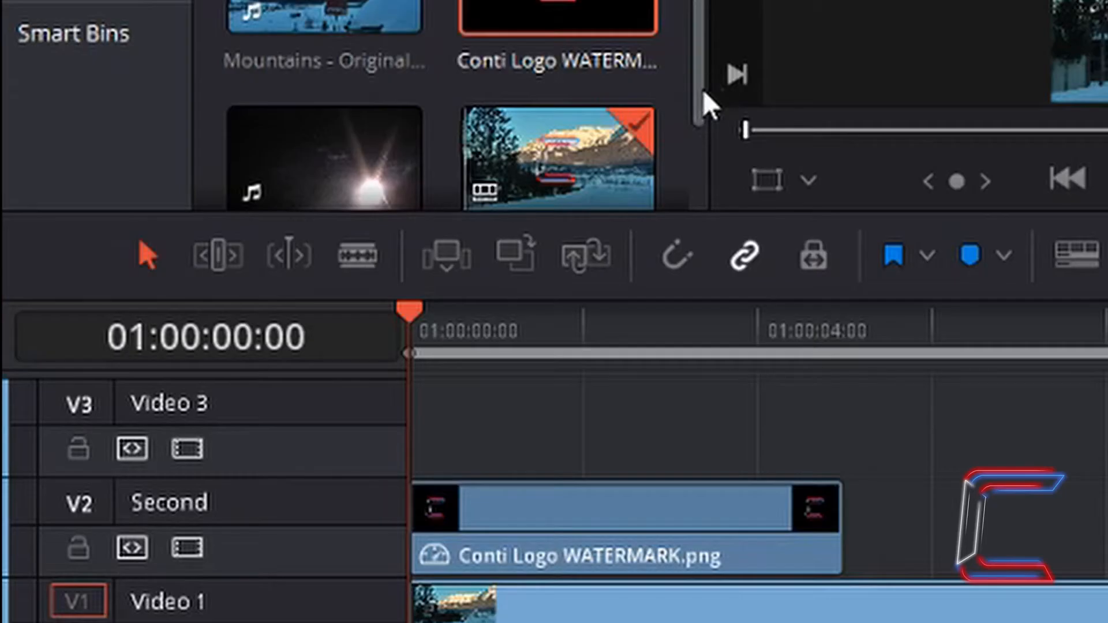
left_click_drag(696, 102, 686, 151)
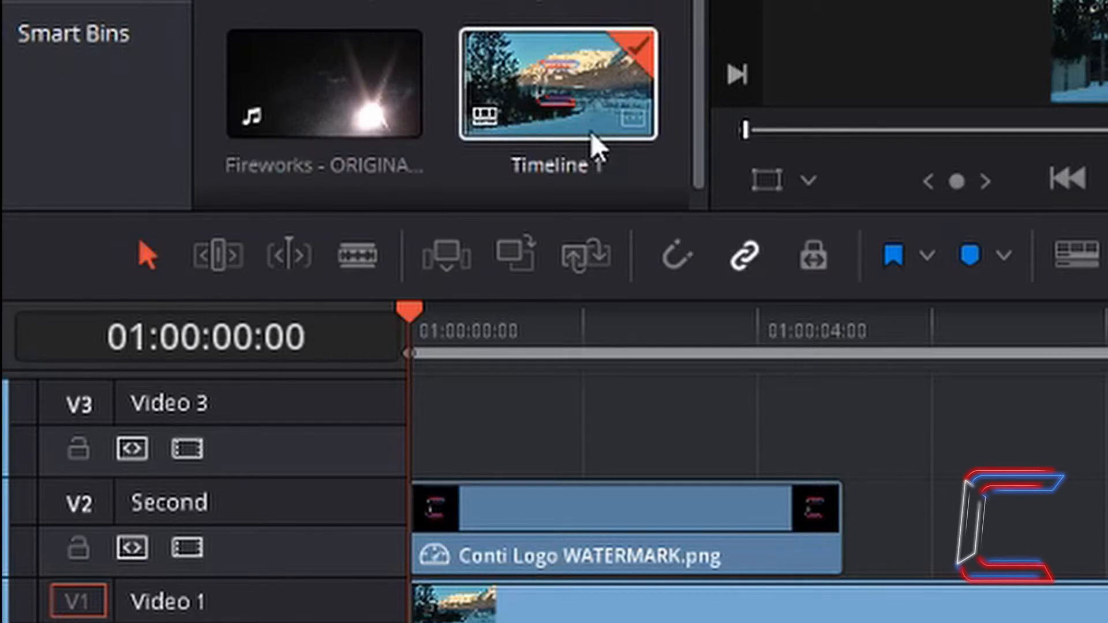
left_click(358, 126)
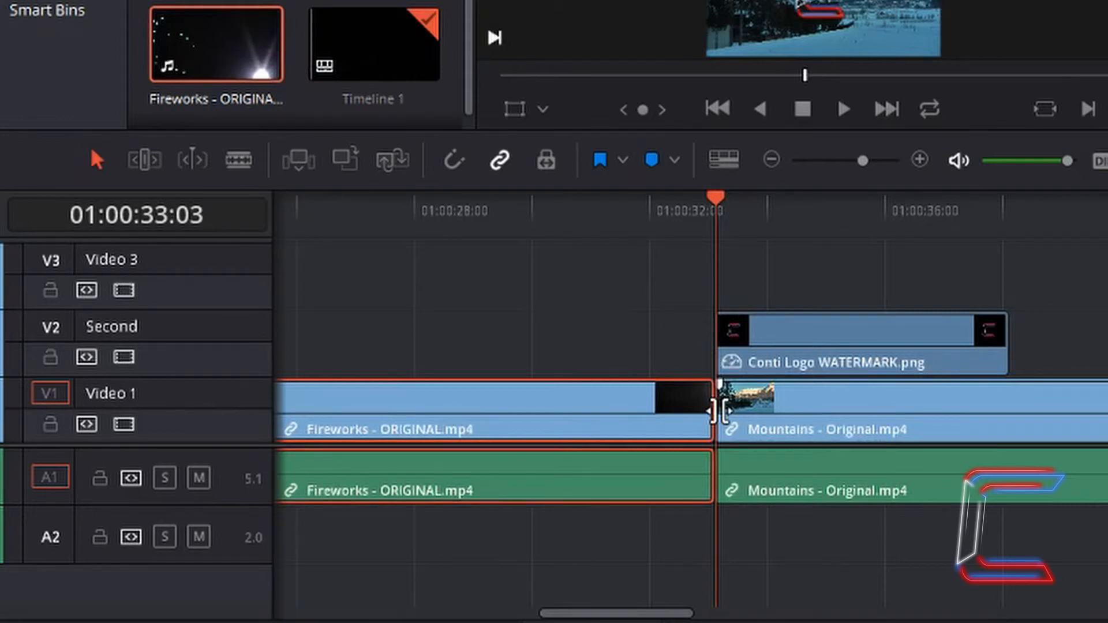
key("Delete")
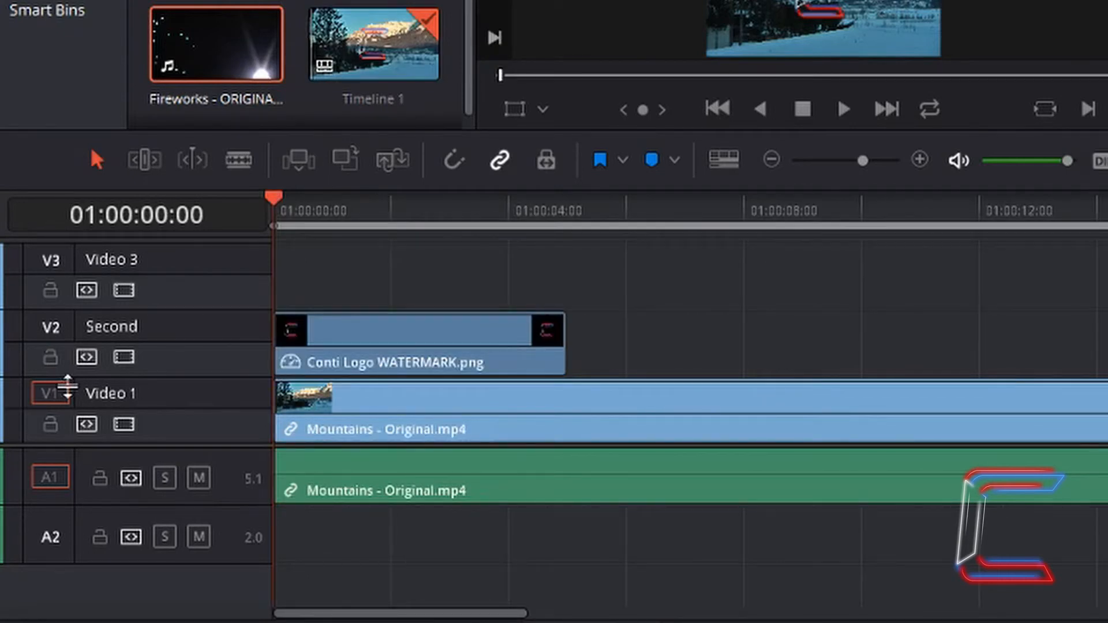
Insert only the Fireworks clip's audio on Audio 2 at the timeline start, with the video destination on Second turned off.
left_click_drag(68, 388, 58, 337)
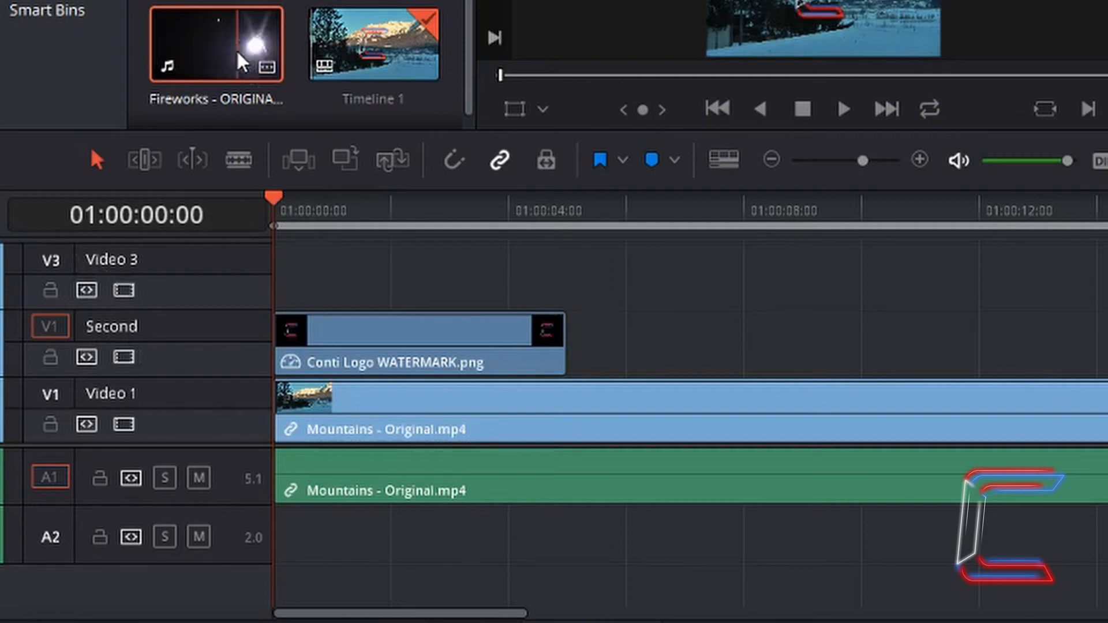
left_click(300, 162)
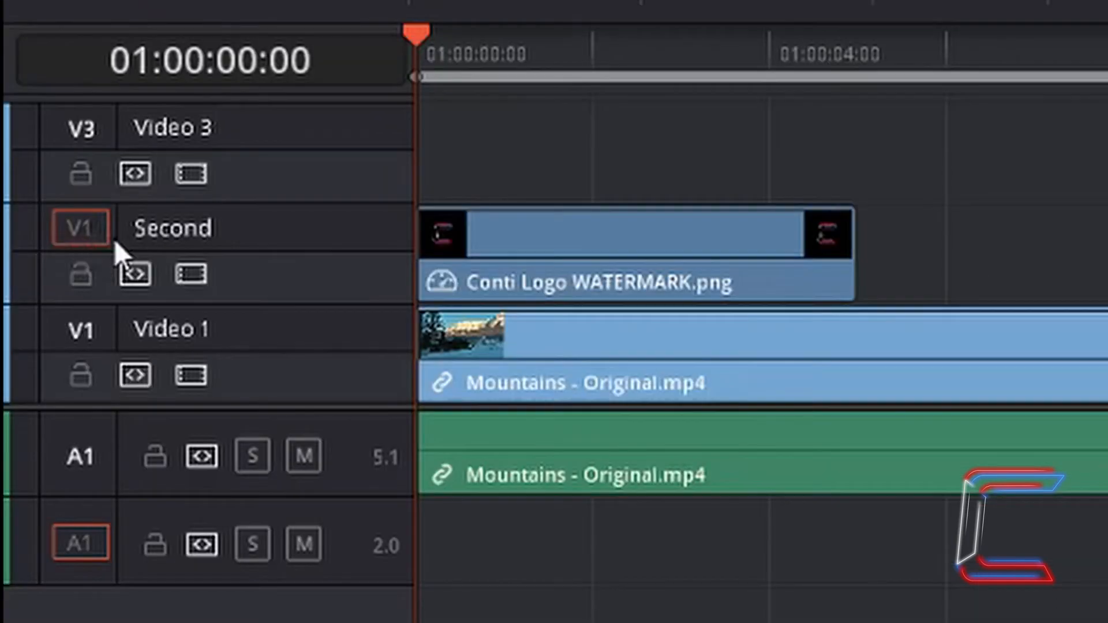
left_click(105, 223)
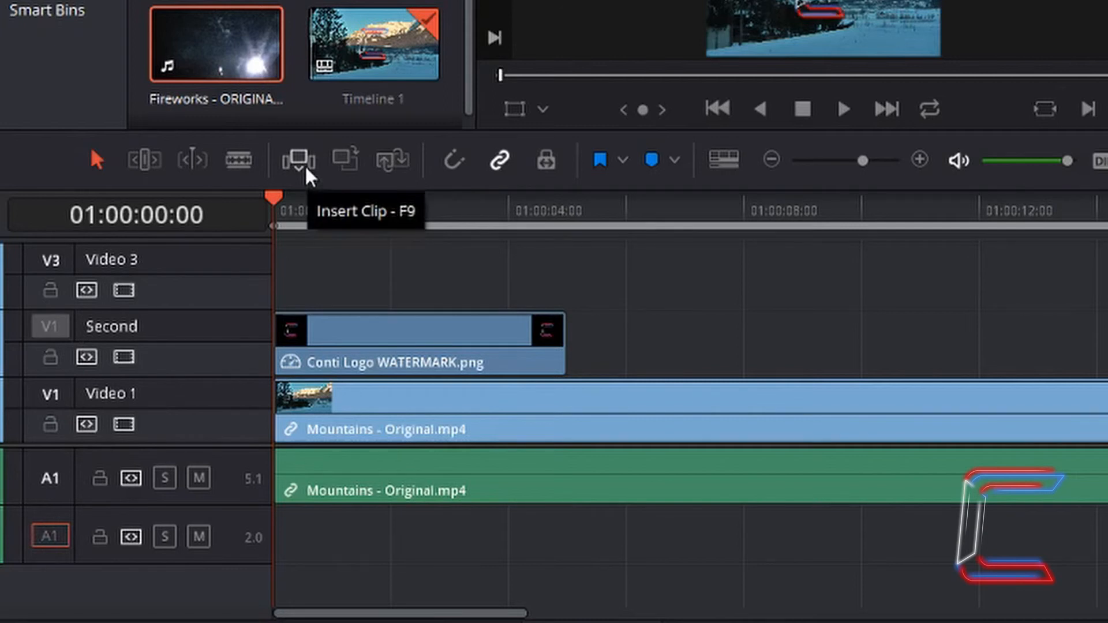
left_click(303, 176)
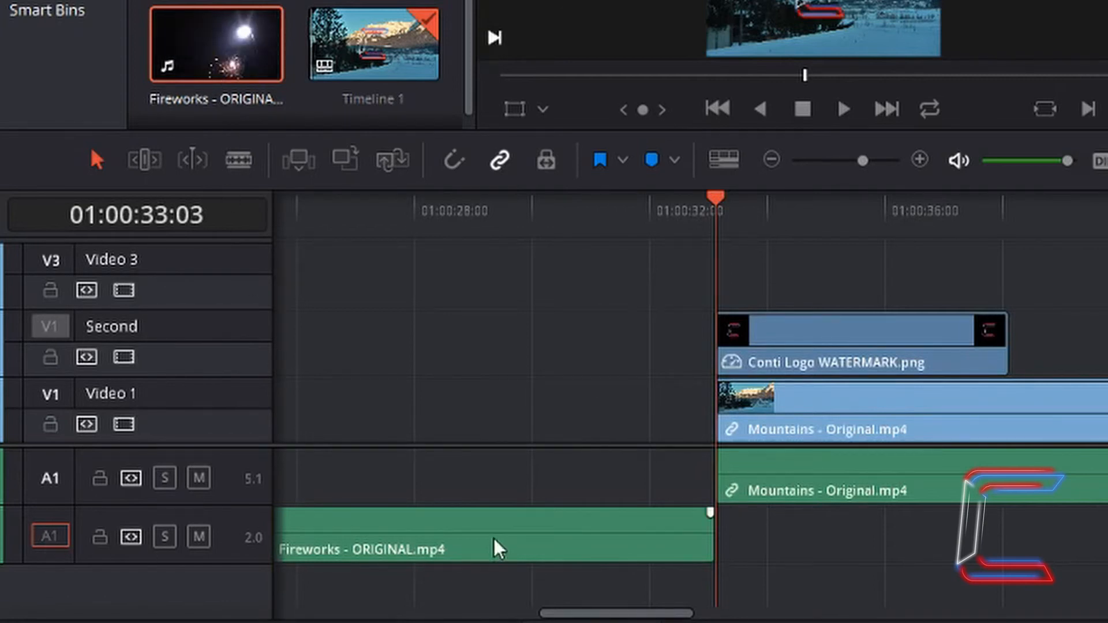
Move the Conti Logo clip and the linked Mountains clips together to the timeline start, aligned with the Fireworks audio.
key("Home")
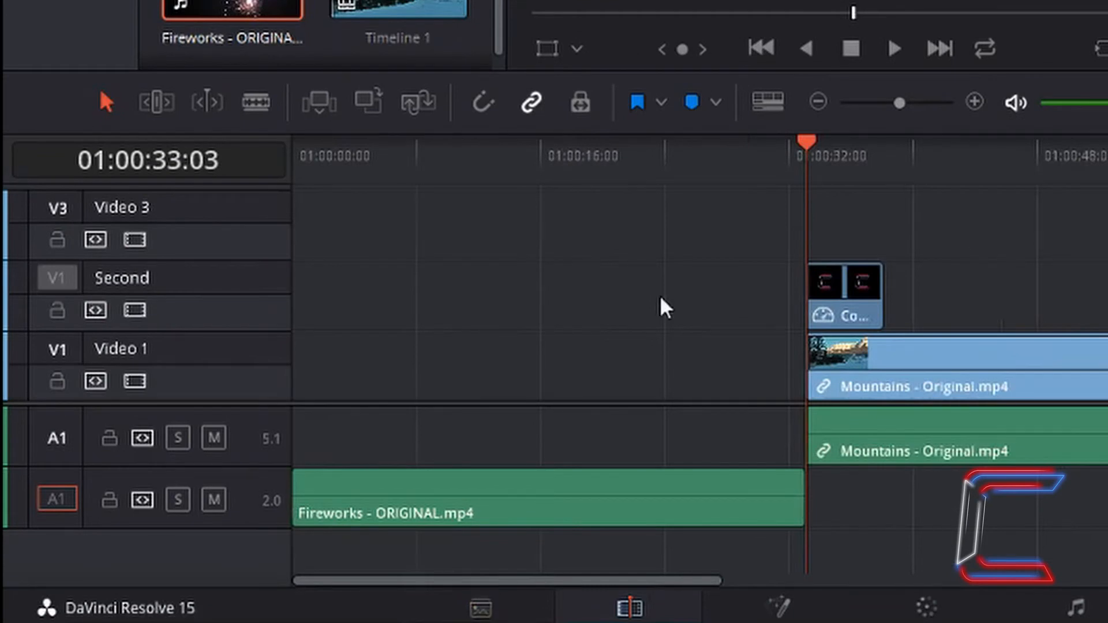
left_click_drag(844, 237, 985, 438)
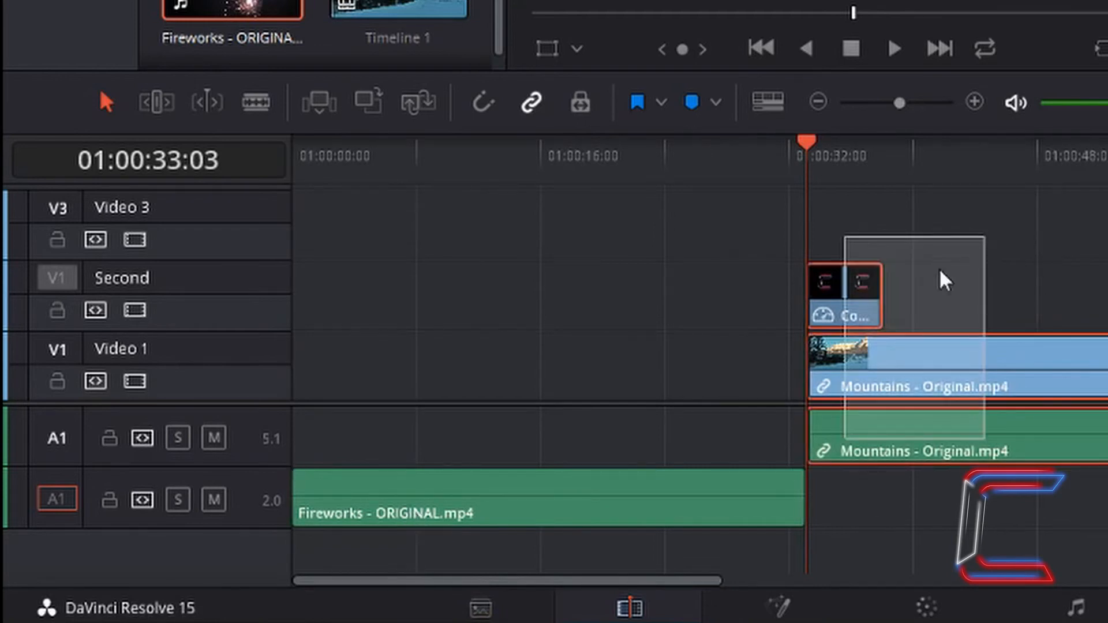
left_click_drag(942, 272, 836, 426)
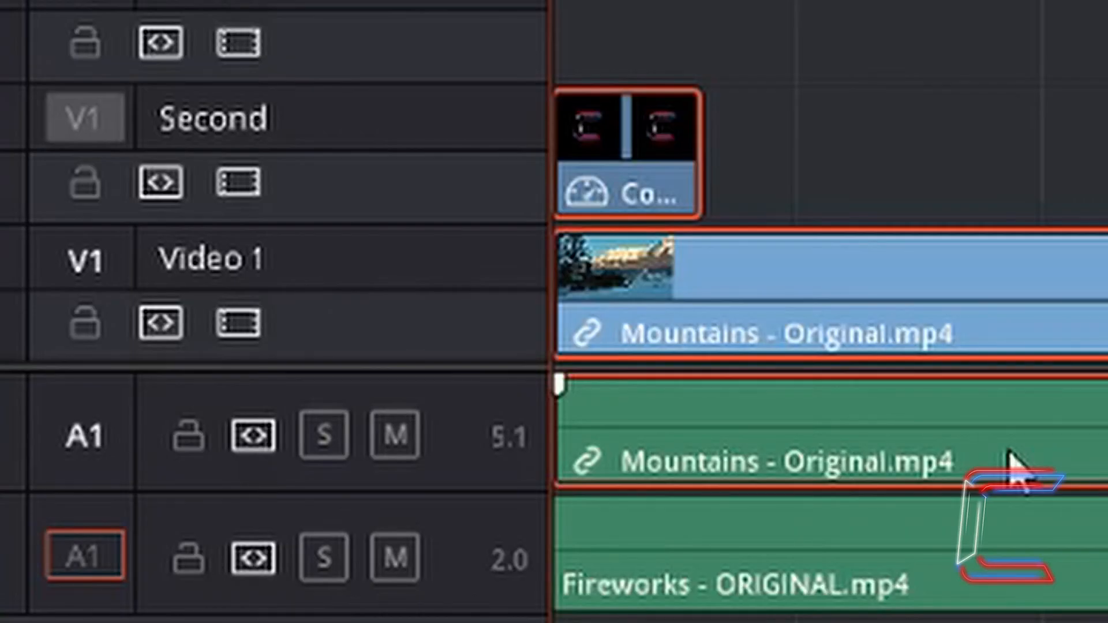
Try soloing Audio 1 and muting Audio 2, and turn both settings off again.
left_click(323, 442)
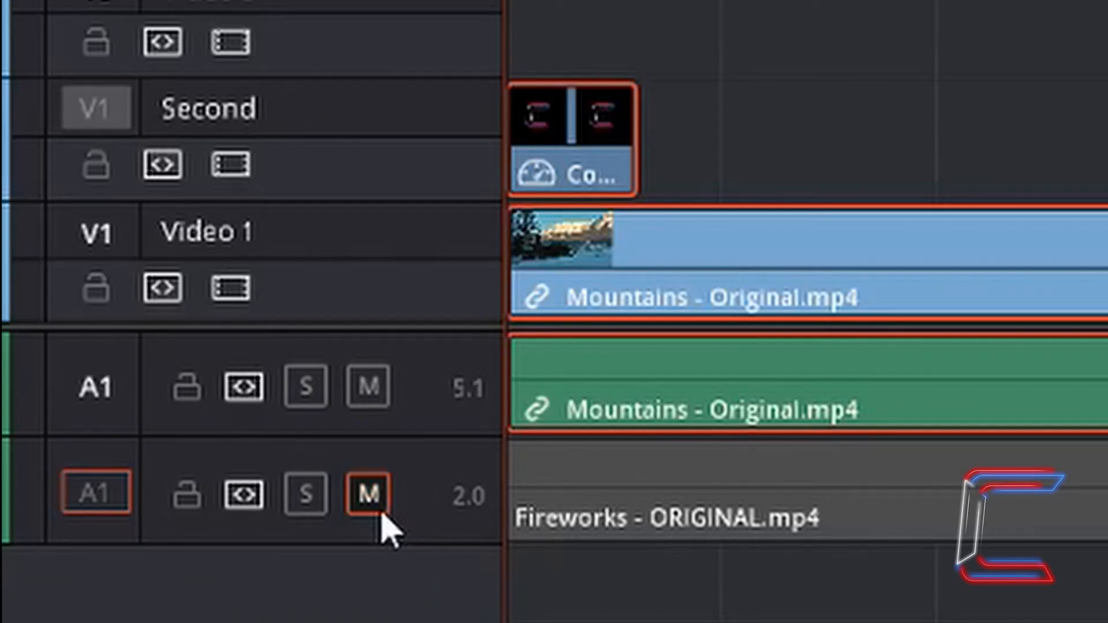
left_click(380, 510)
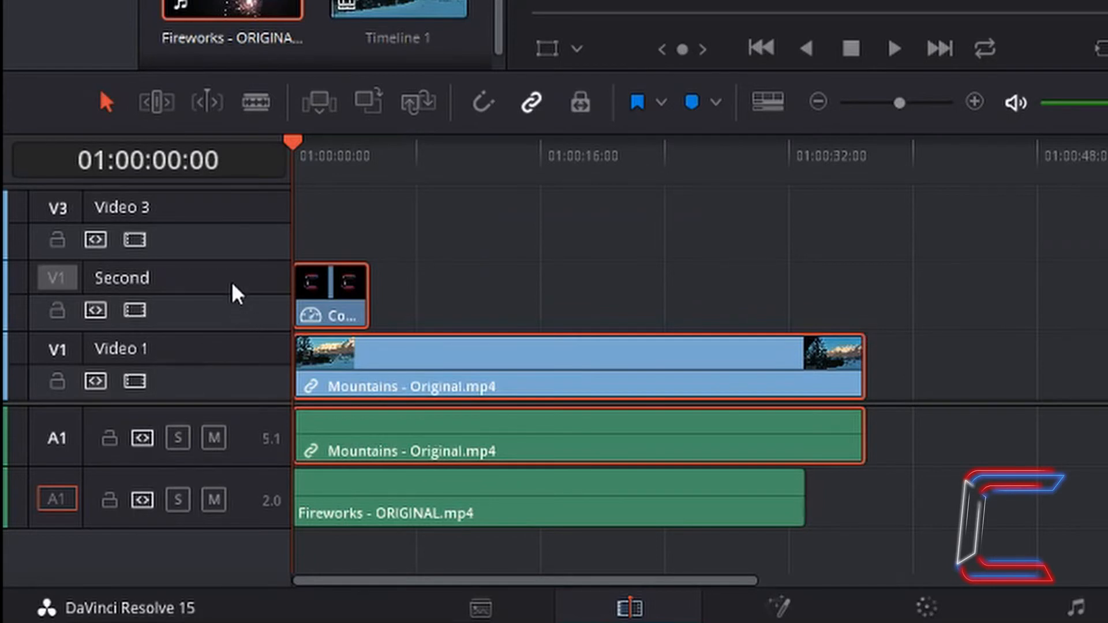
Add a subtitle track to the timeline and create a caption on it at the timeline start.
right_click(230, 282)
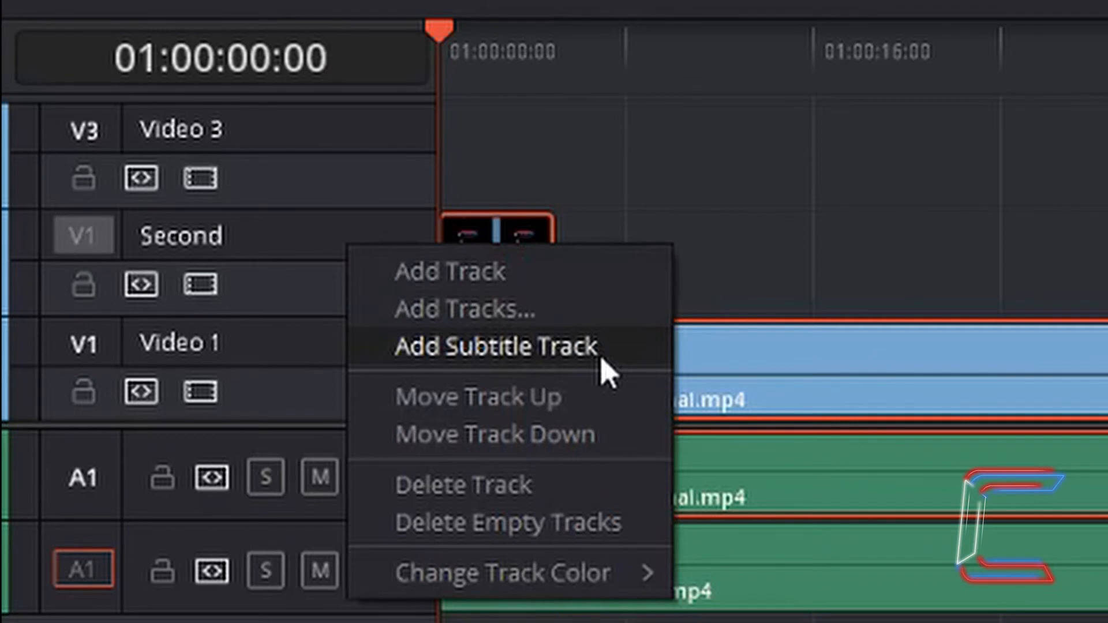
left_click(601, 359)
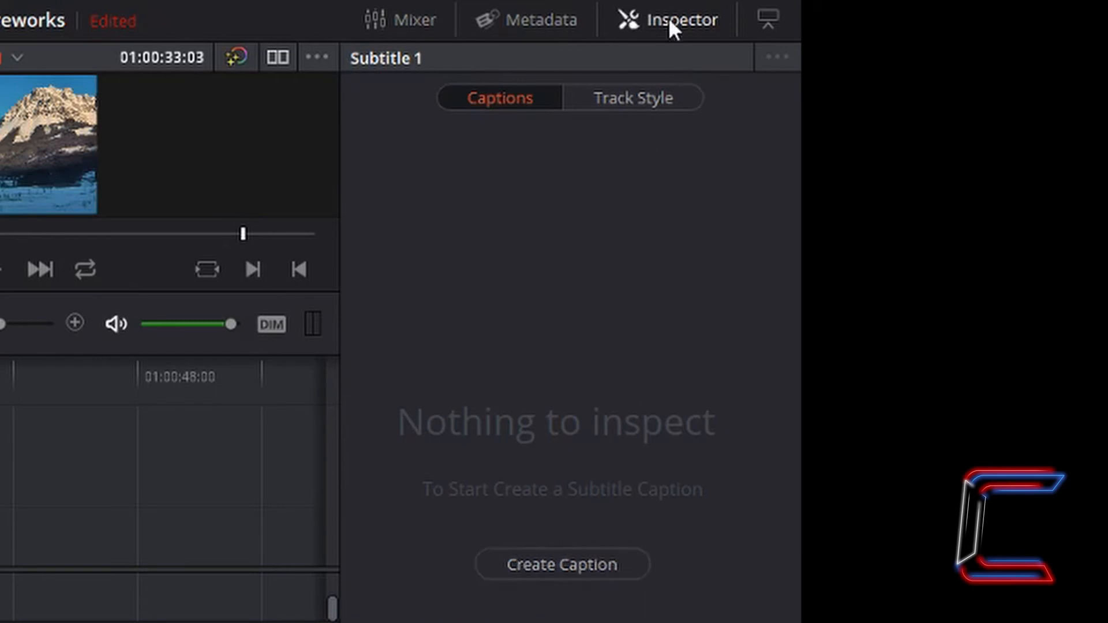
left_click(587, 567)
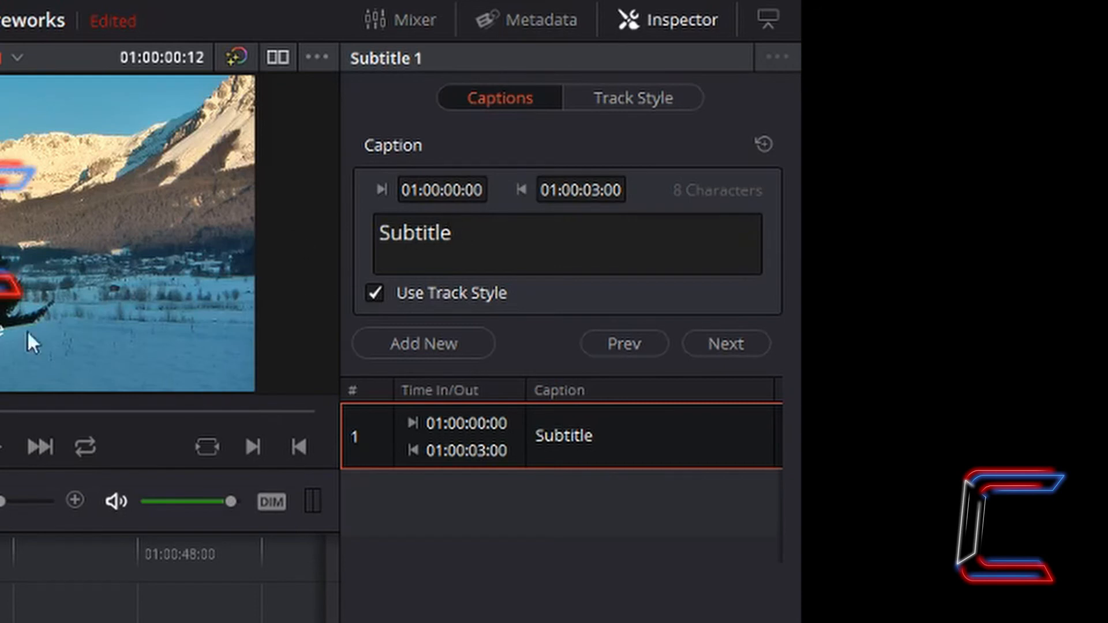
double_click(475, 246)
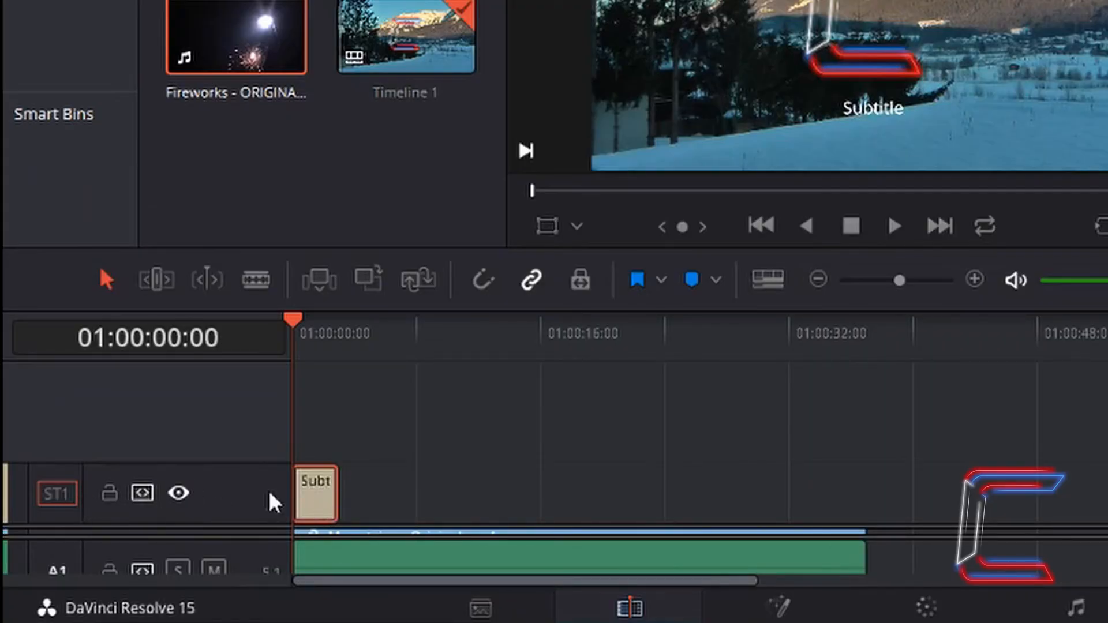
Hide the subtitle track and show it again.
left_click(179, 493)
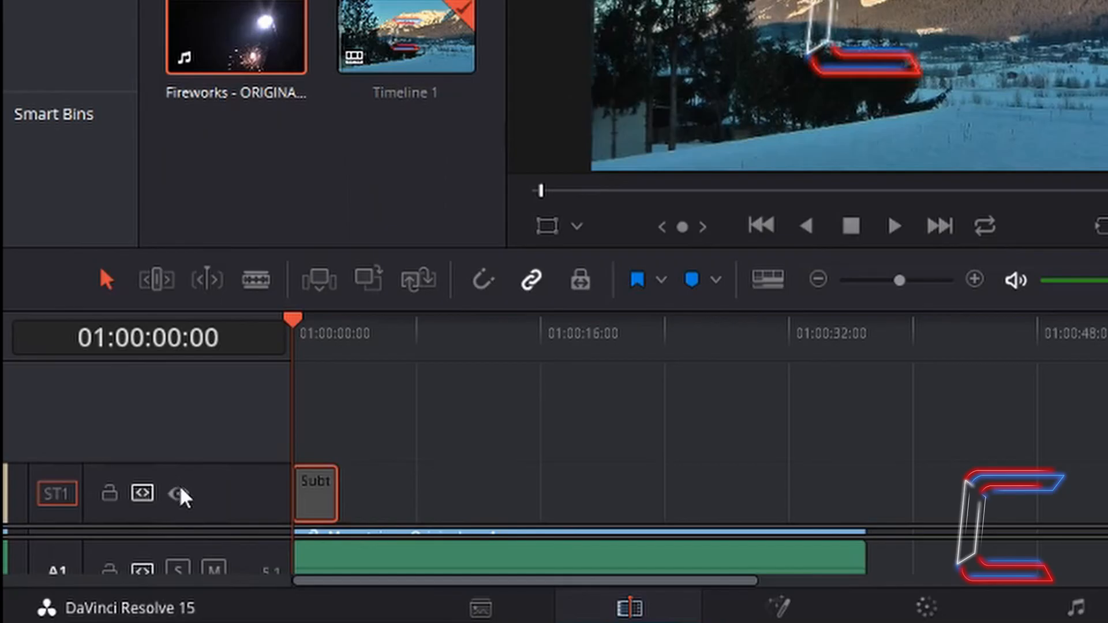
left_click(178, 492)
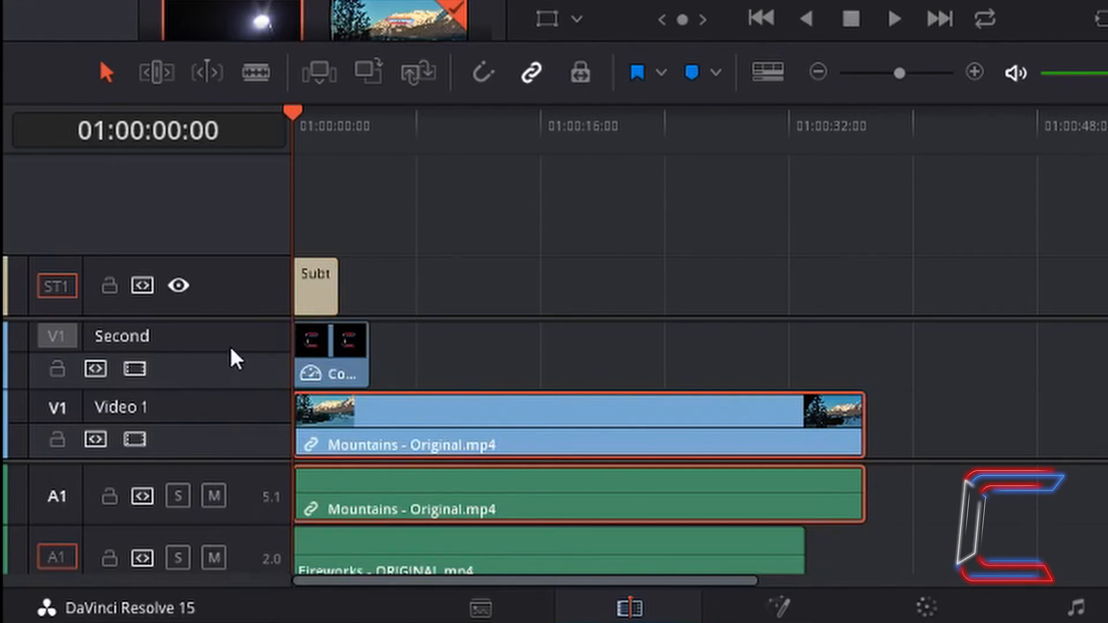
Delete the Video 1 track from the timeline and undo the deletion.
right_click(231, 348)
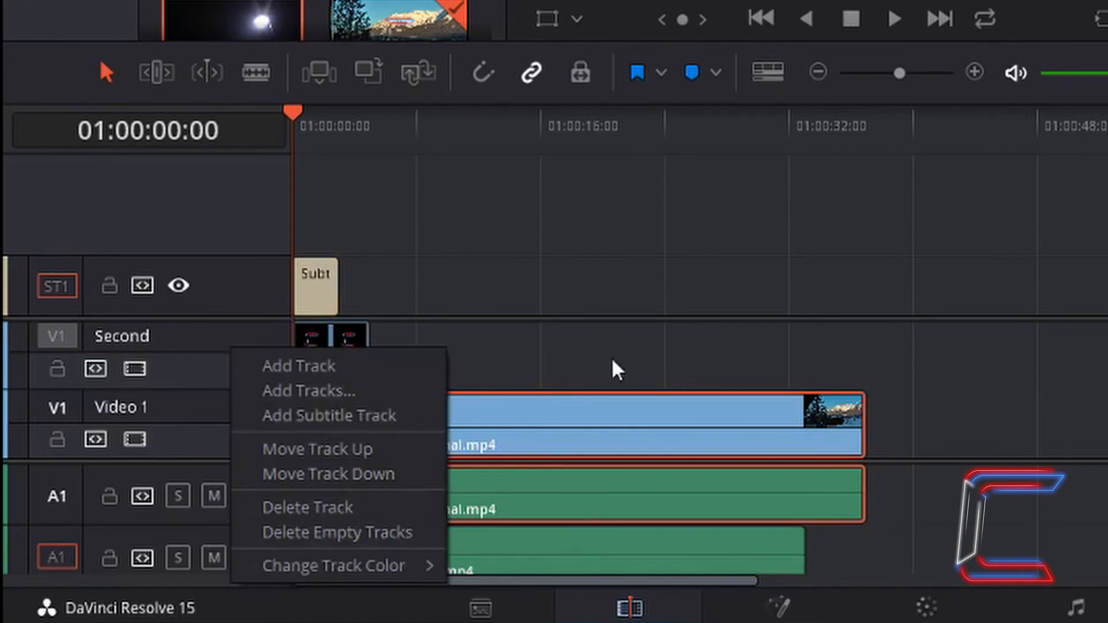
left_click(568, 426)
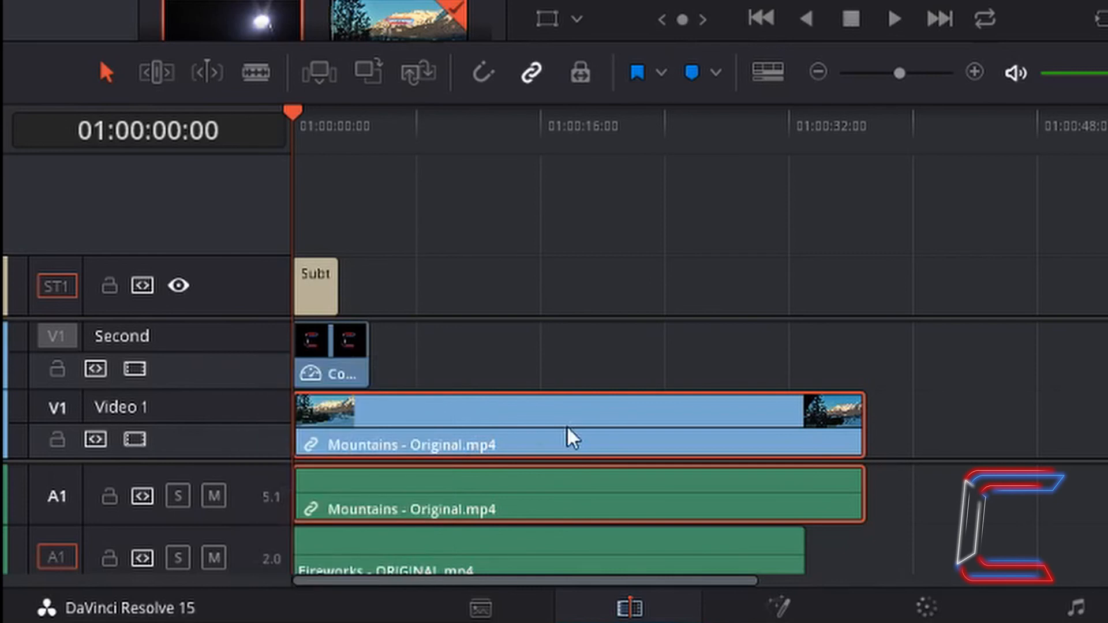
right_click(190, 407)
left_click(255, 511)
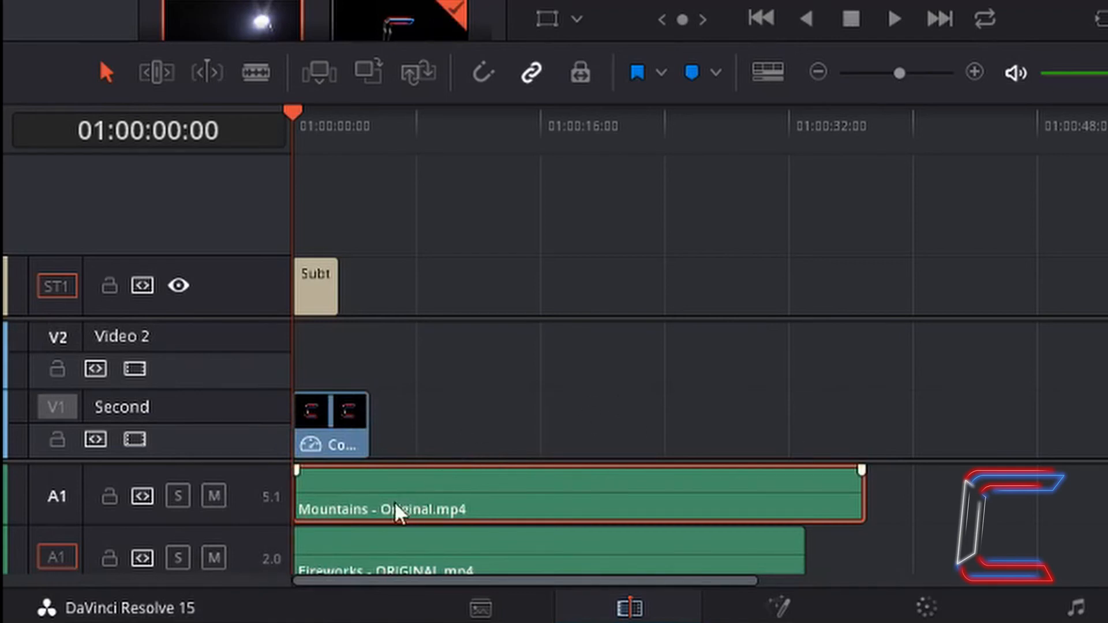
key("ctrl+z")
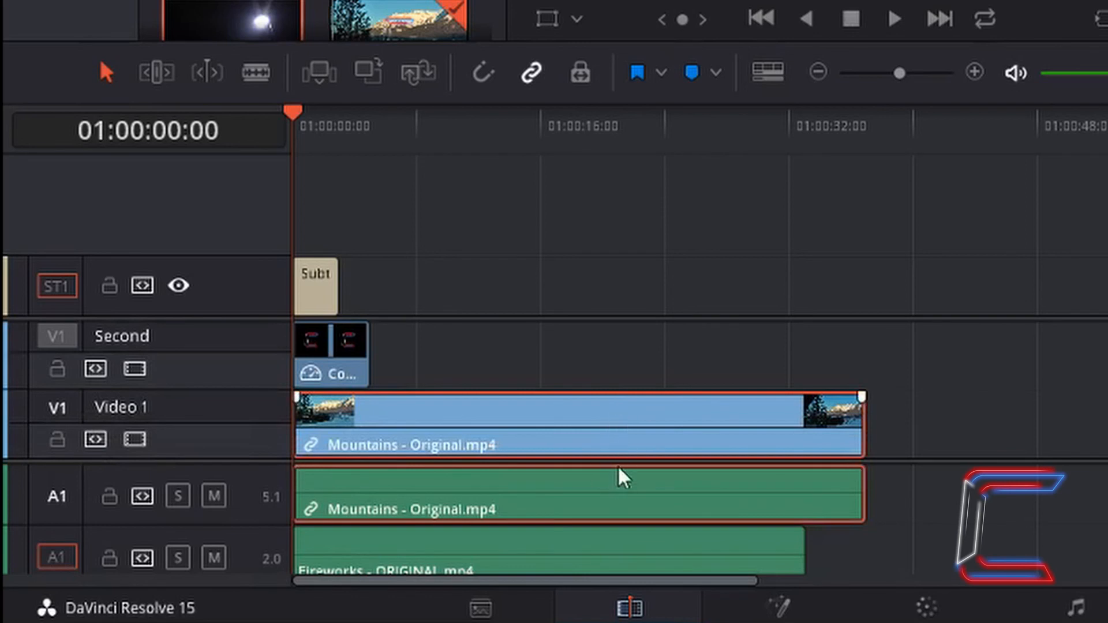
Delete the linked Mountains video and audio clips from Video 1 and Audio 1.
key("Delete")
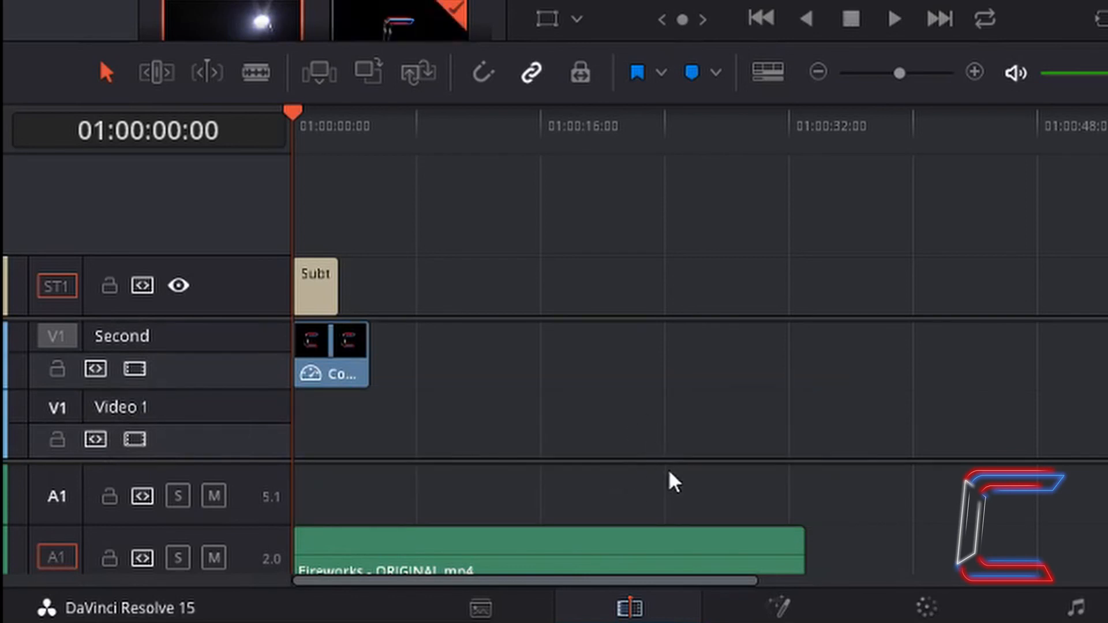
Undo the deletion of the linked Mountains clips and move the Mountains video up onto a new video track above the Second track.
key("ctrl+z")
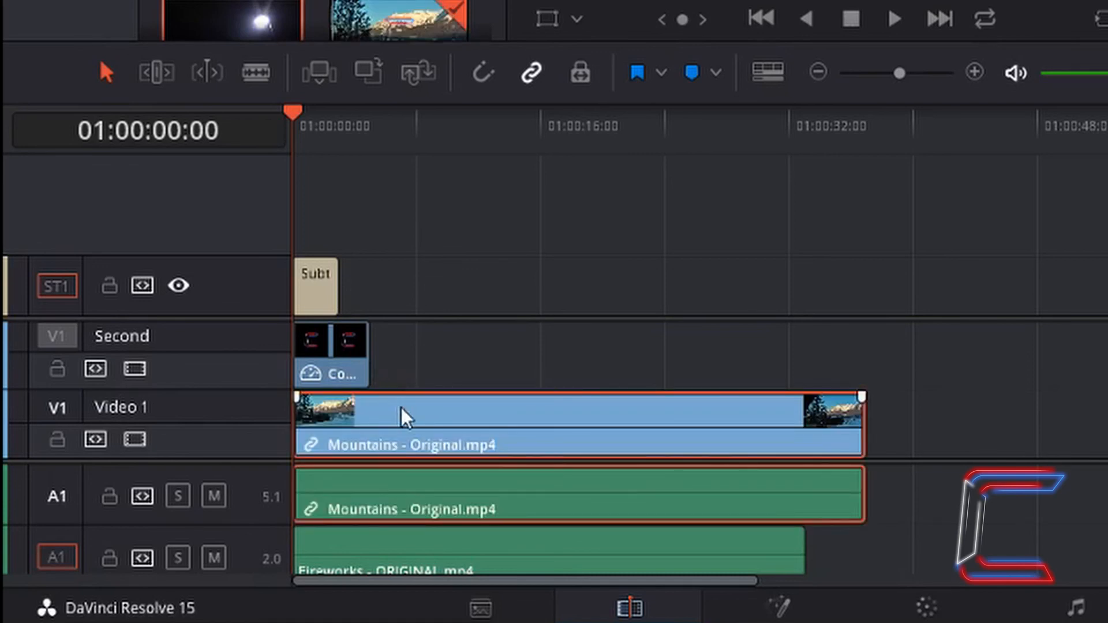
key("period")
key("period")
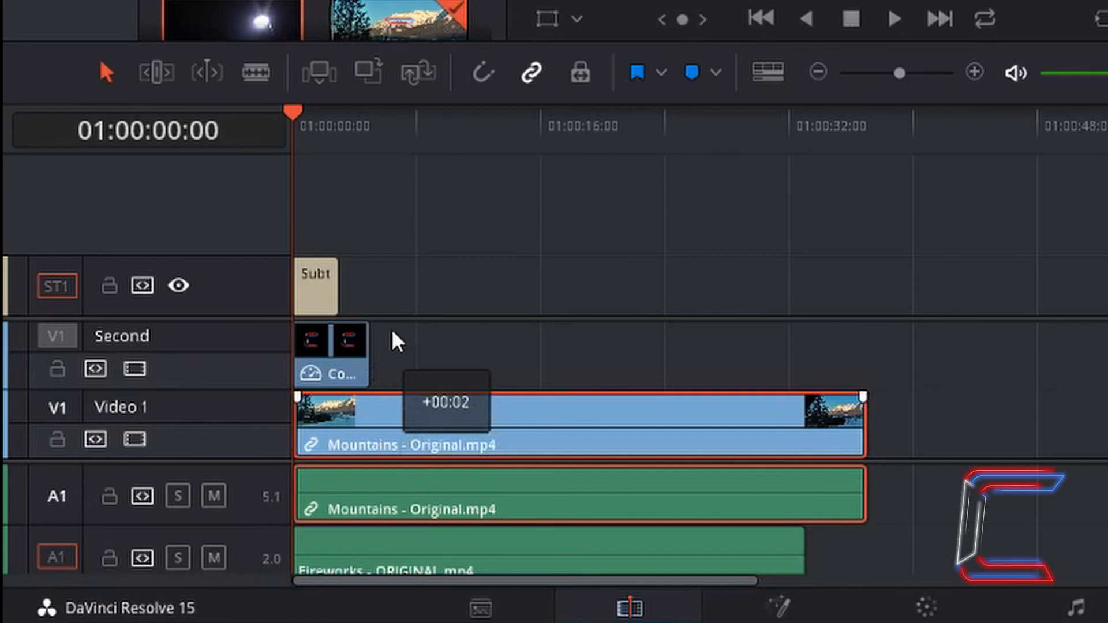
key("alt+Up")
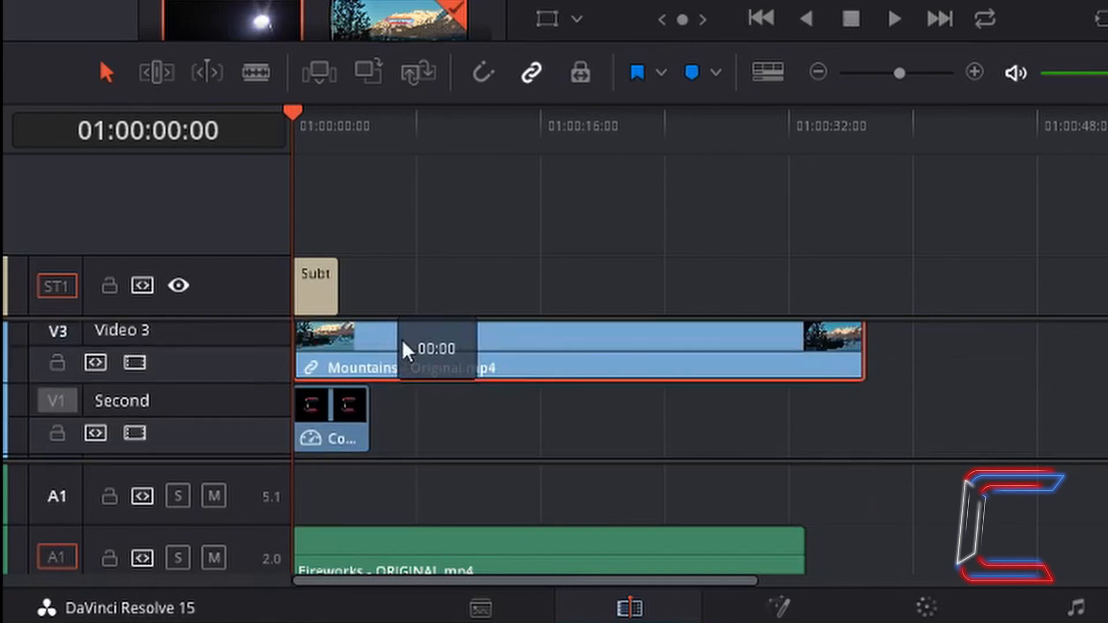
Move the Video 3 track down below the Second track and change its track color to Pink.
right_click(158, 334)
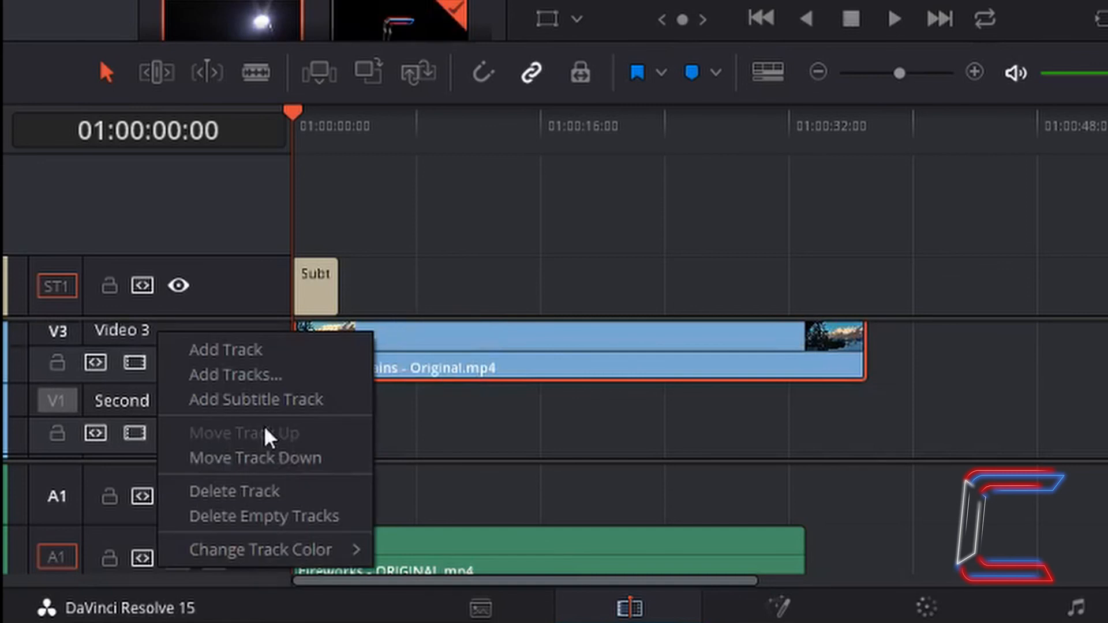
left_click(278, 456)
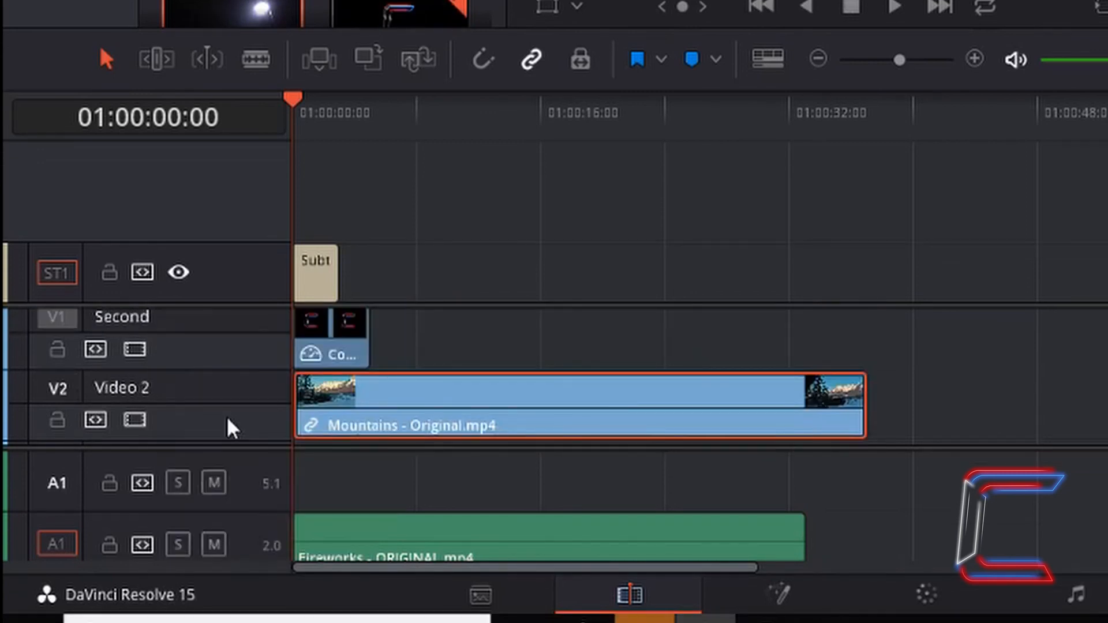
mouse_move(468, 406)
right_click(183, 390)
mouse_move(317, 614)
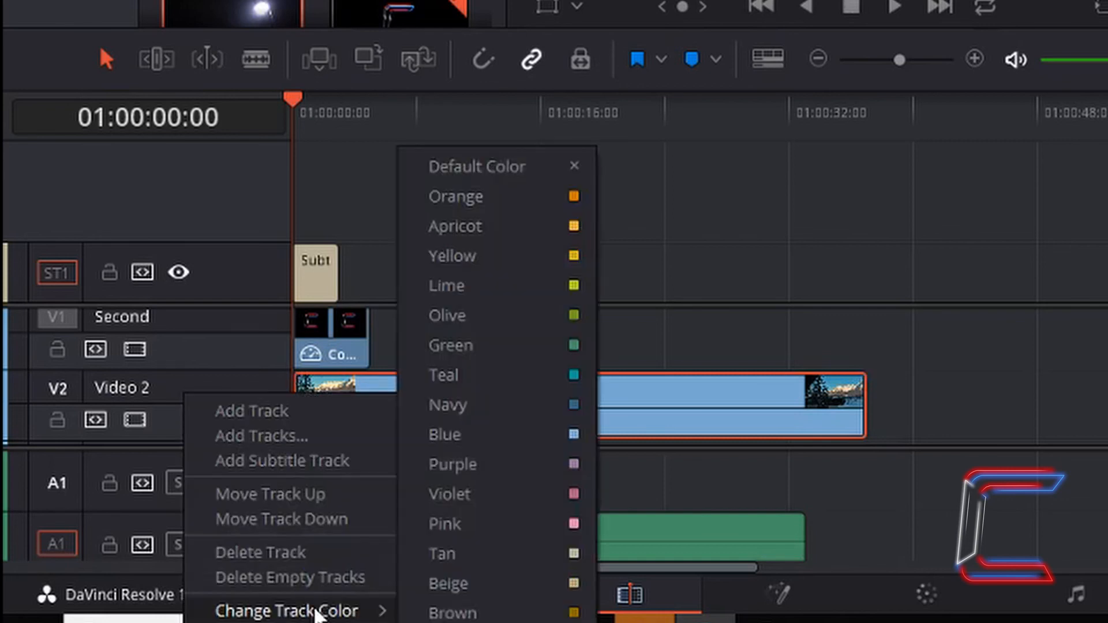
left_click(542, 525)
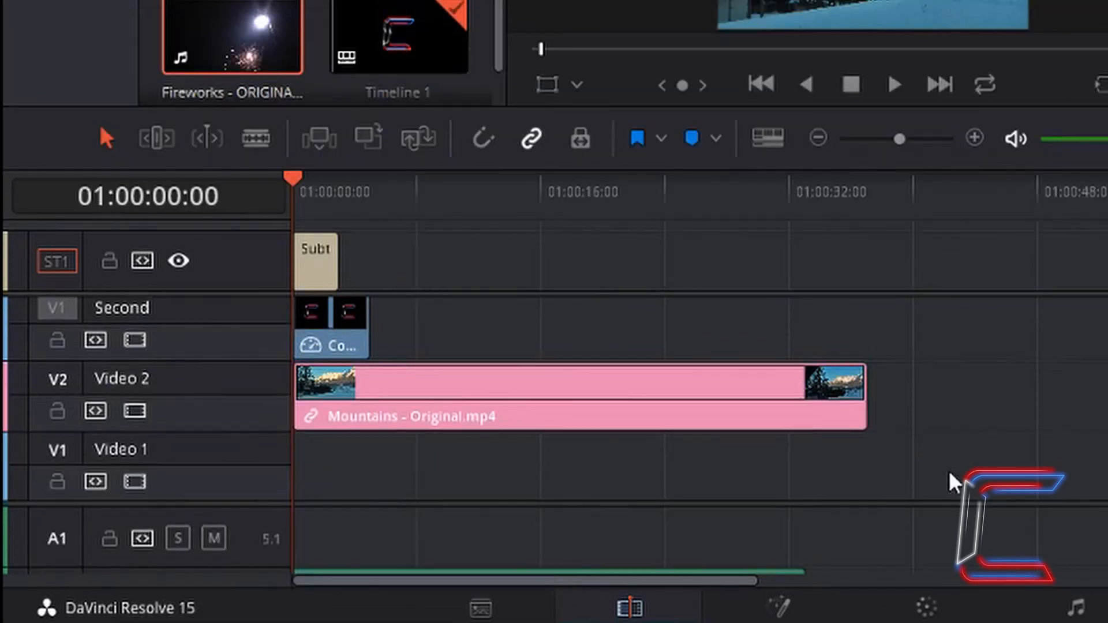